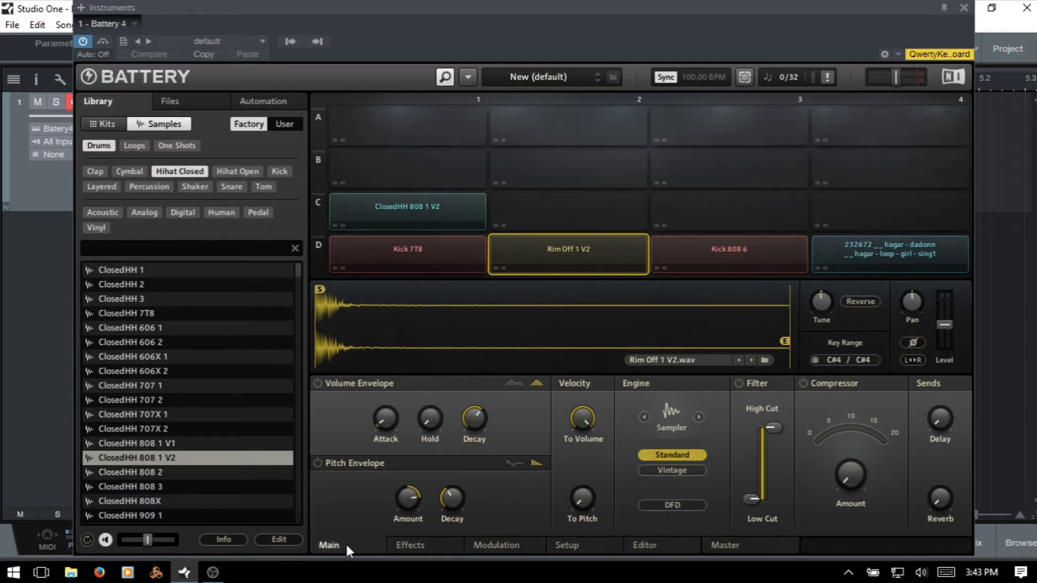
Step: Show the effect modules of the Rim Off 1 V2 cell
click(410, 544)
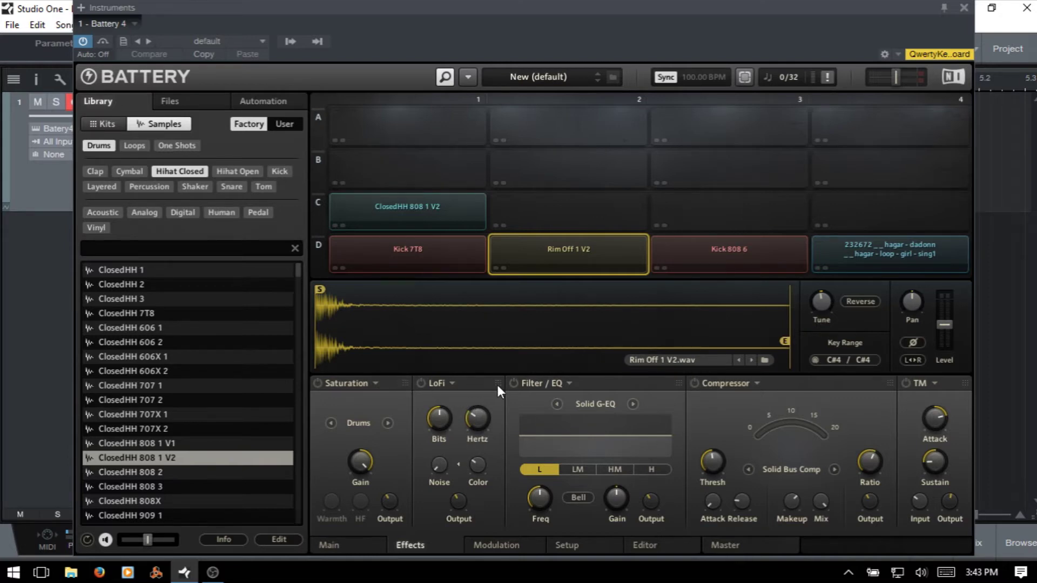
Step: Move the LoFi module behind Filter / EQ in the effects chain and return it to its original place
drag(497, 383, 596, 378)
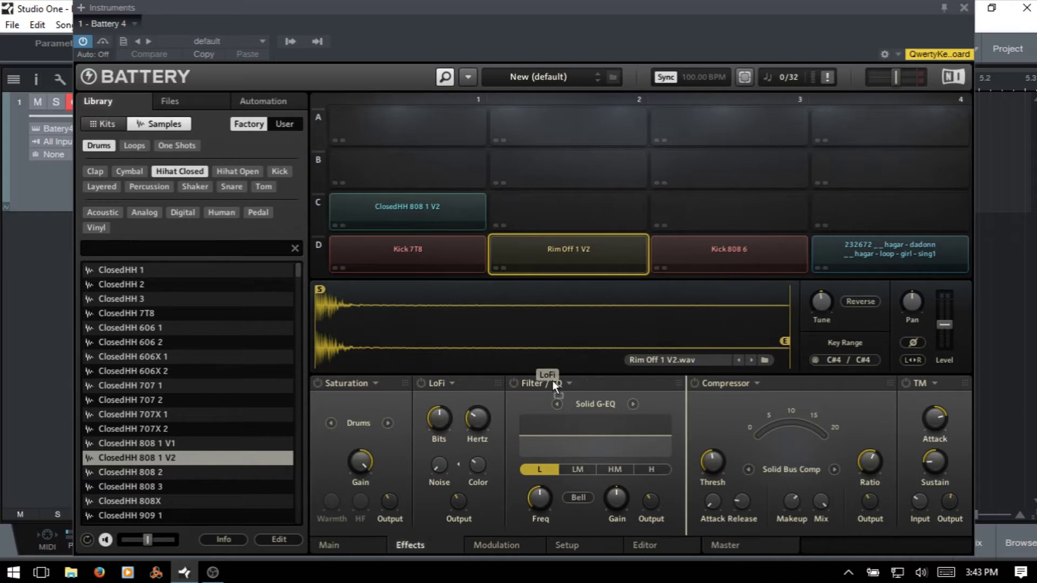
drag(714, 389, 744, 391)
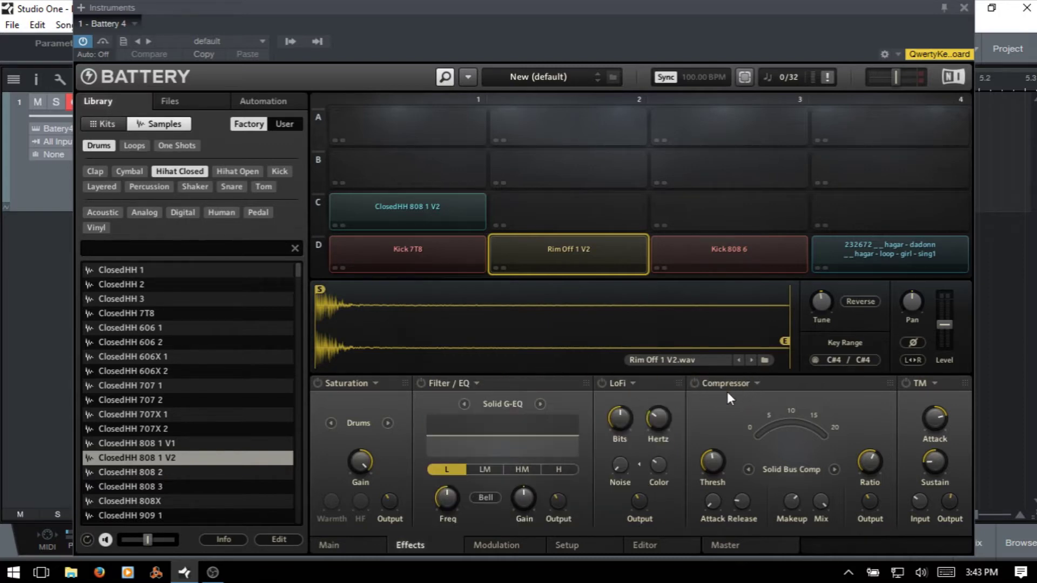
drag(679, 382, 501, 385)
drag(424, 396, 423, 401)
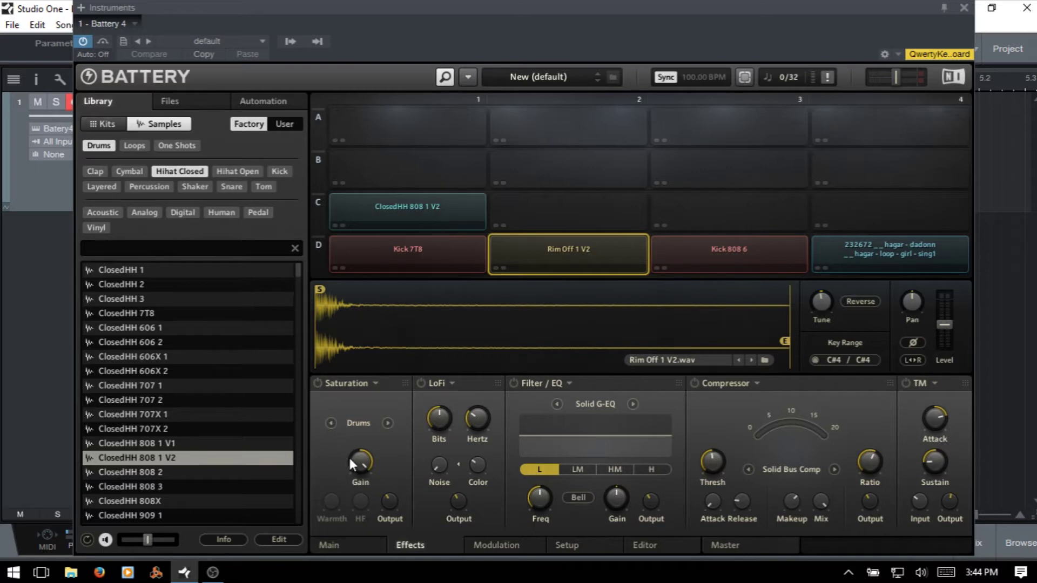
Step: Lower the Saturation Gain slightly and look through the factory and user Saturation presets without loading one
mouse_move(359, 458)
mouse_down()
mouse_move(368, 502)
mouse_move(362, 471)
mouse_up()
click(374, 384)
mouse_move(450, 399)
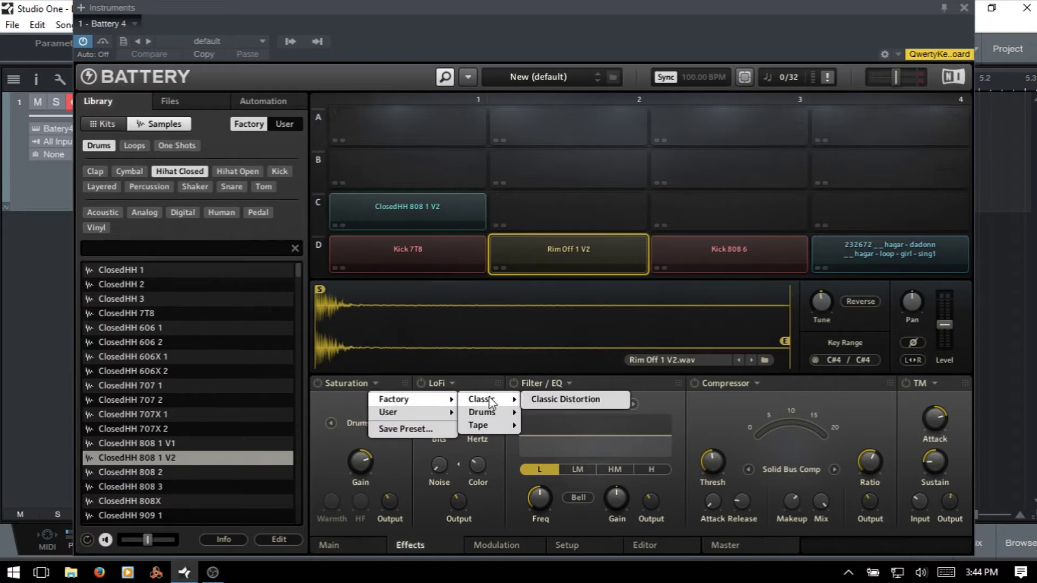
mouse_move(487, 418)
mouse_move(395, 415)
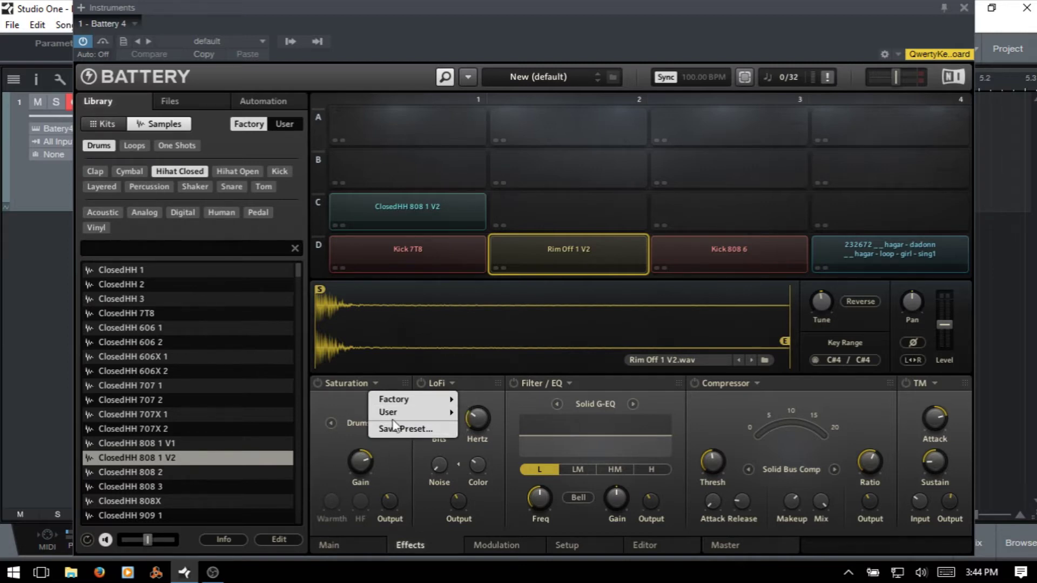
mouse_move(438, 419)
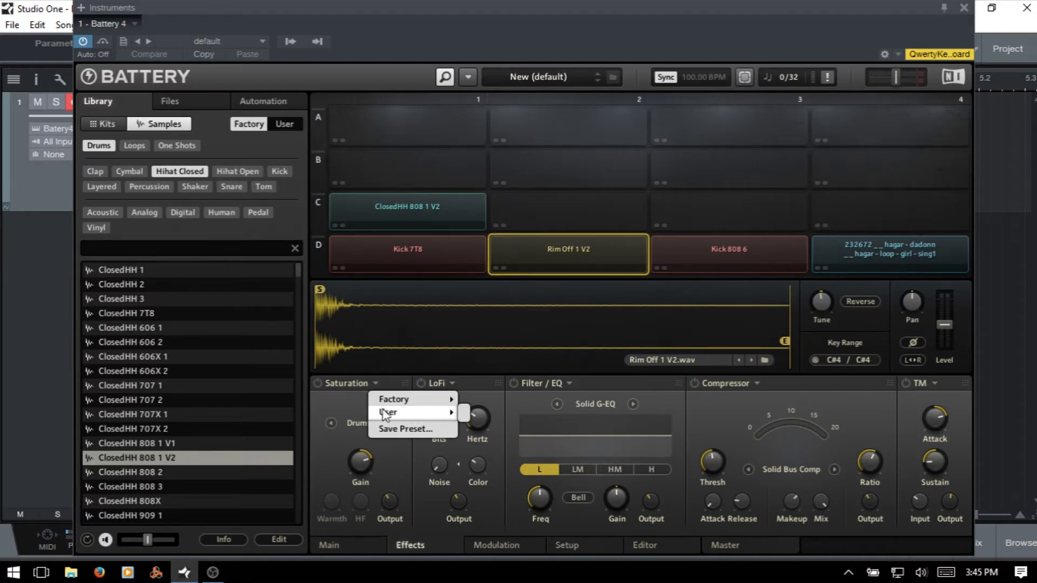
click(335, 405)
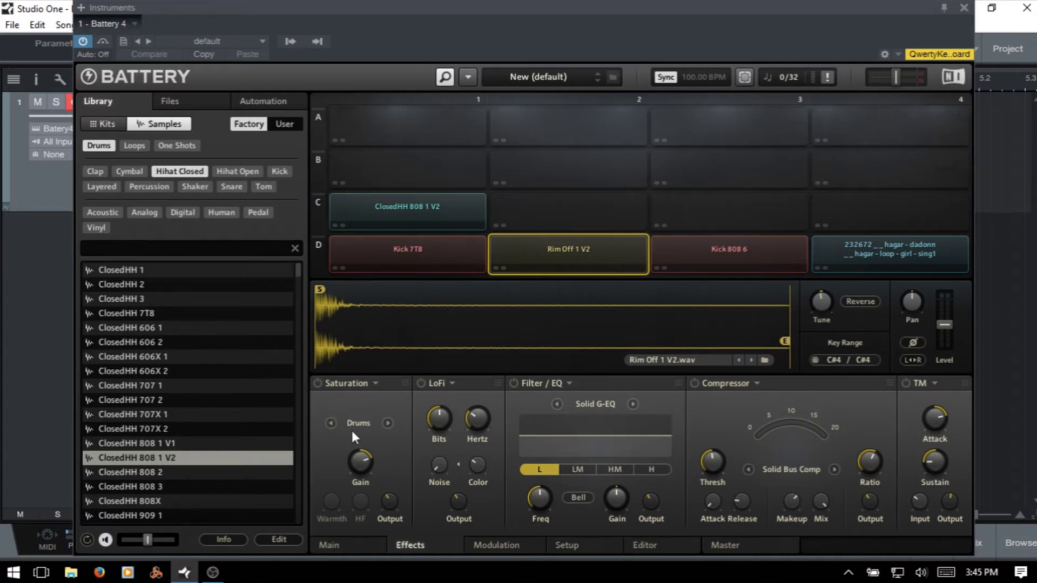
Step: Cycle the Saturation module through its Tape, Classic and Drums modes, finish on Tape, and try its Warmth control
click(387, 423)
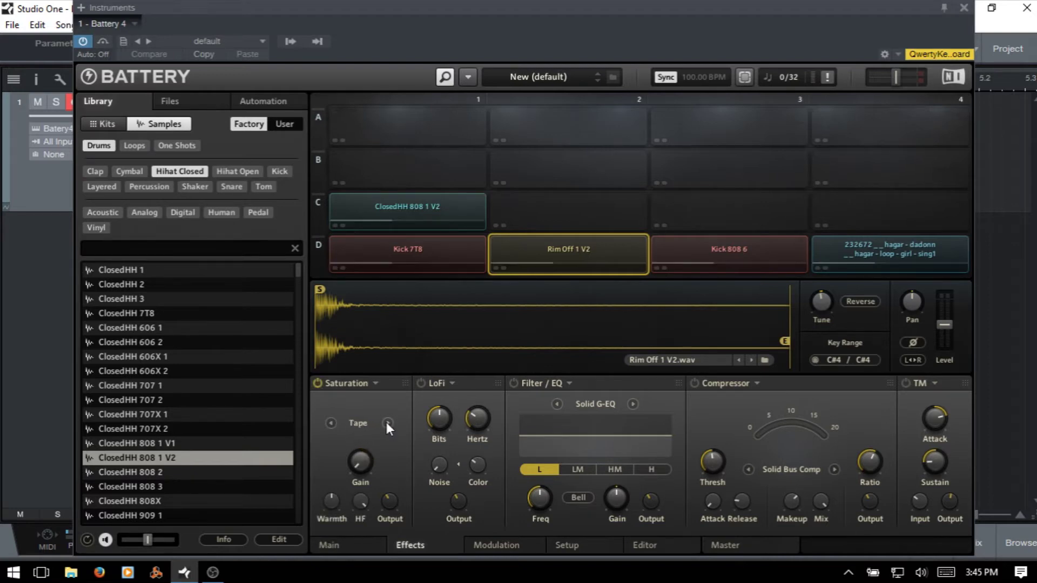
click(387, 422)
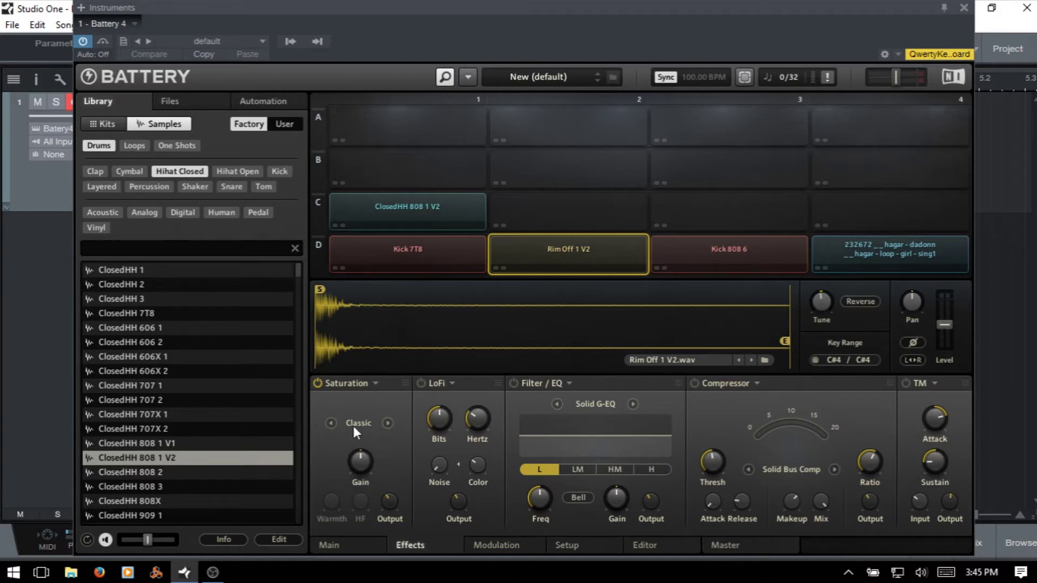
click(388, 423)
click(388, 423)
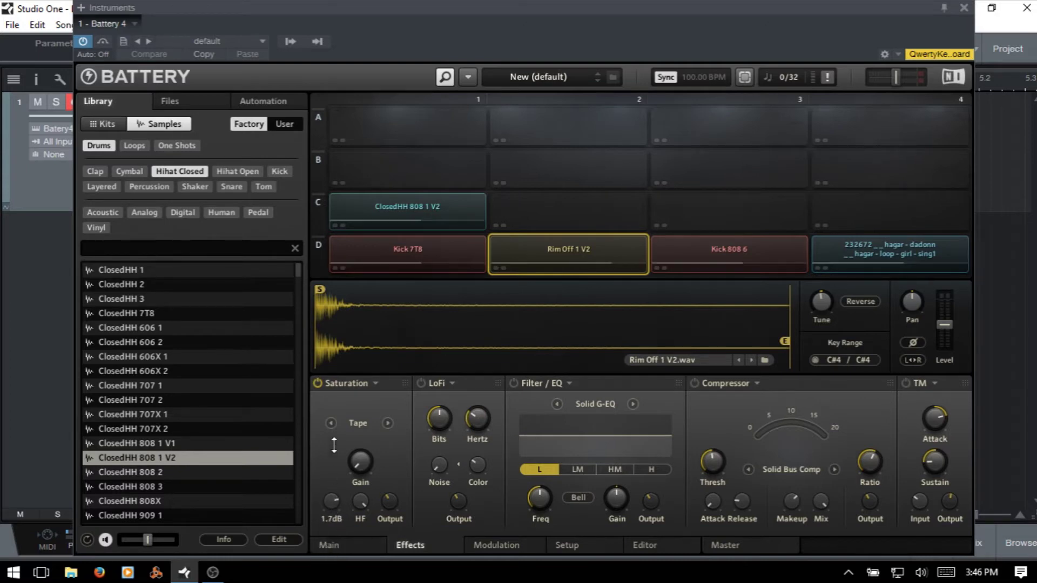
mouse_move(331, 501)
mouse_down()
mouse_move(342, 578)
mouse_move(338, 497)
mouse_up()
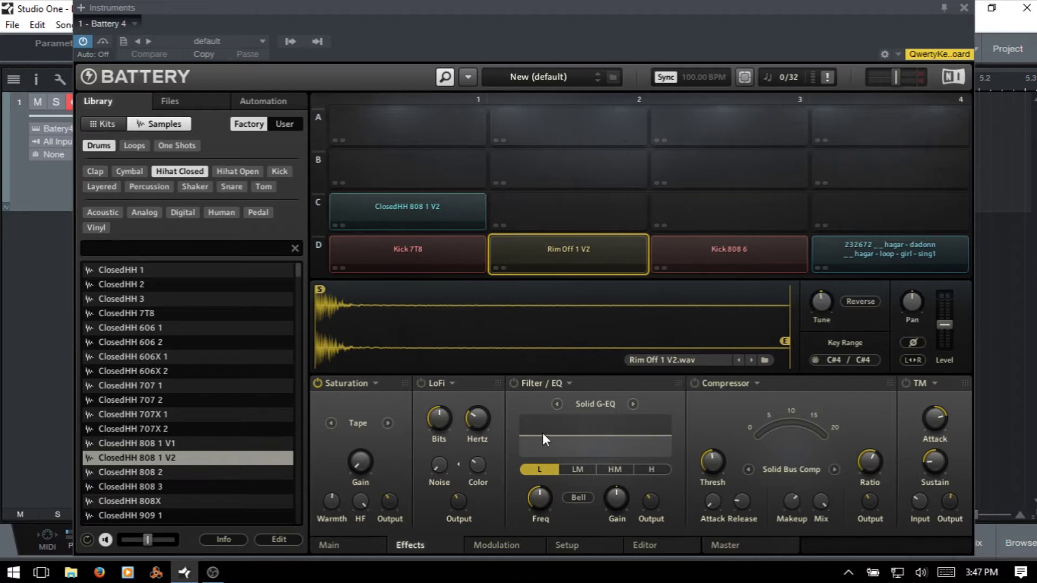
Step: Play a beat on the drum cells to audition the kit with Tape saturation on the rim sound
key(a)
key(e)
key(d)
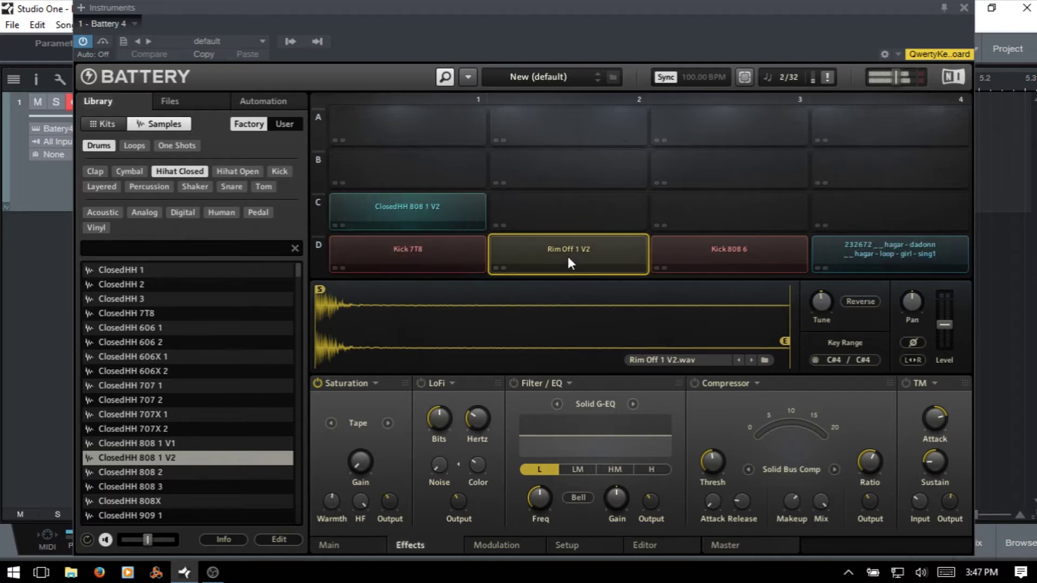
key(a)
key(d)
key(d)
key(w)
key(s)
key(w)
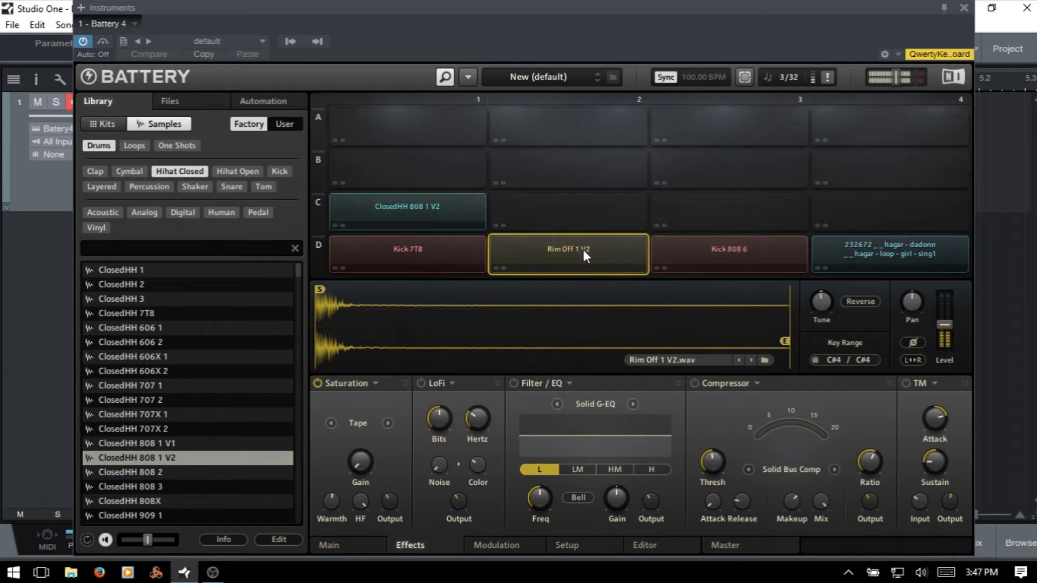
Step: Solo the Rim Off 1 V2 cell and keep playing the beat to hear its Tape saturation alone
key(a)
key(s)
key(w)
key(a)
key(d)
key(a)
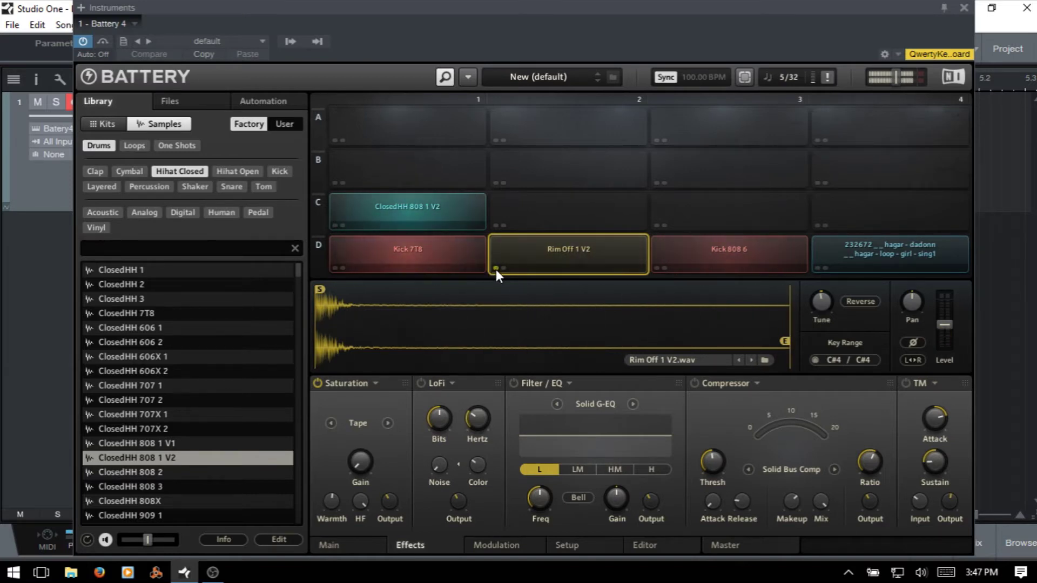
key(e)
key(s)
key(a)
key(d)
key(w)
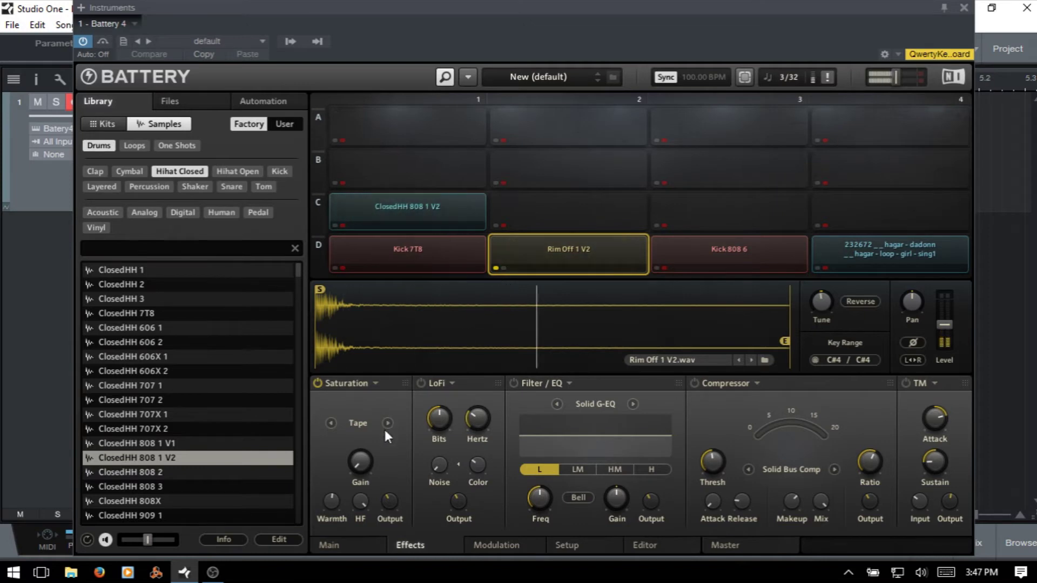
key(a)
key(d)
key(s)
mouse_move(361, 454)
key(s)
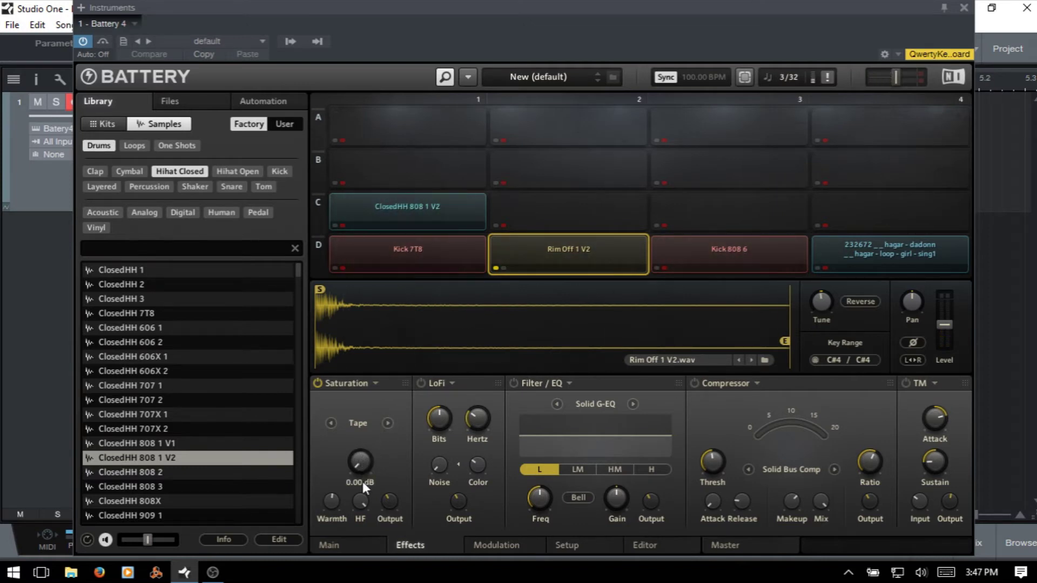
key(w)
key(a)
key(d)
key(s)
key(a)
key(e)
key(a)
key(s)
key(d)
key(w)
Step: Load the factory Drums preset Cranked into the Saturation module and audition it while playing the beat
click(375, 383)
key(s)
key(a)
mouse_move(412, 401)
key(d)
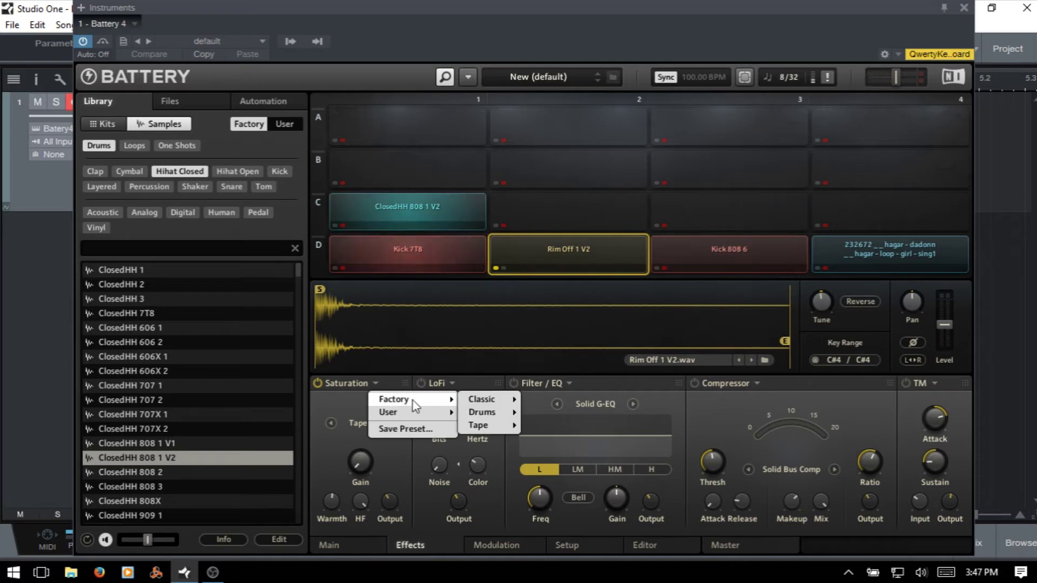
key(s)
key(w)
key(a)
key(s)
mouse_move(488, 419)
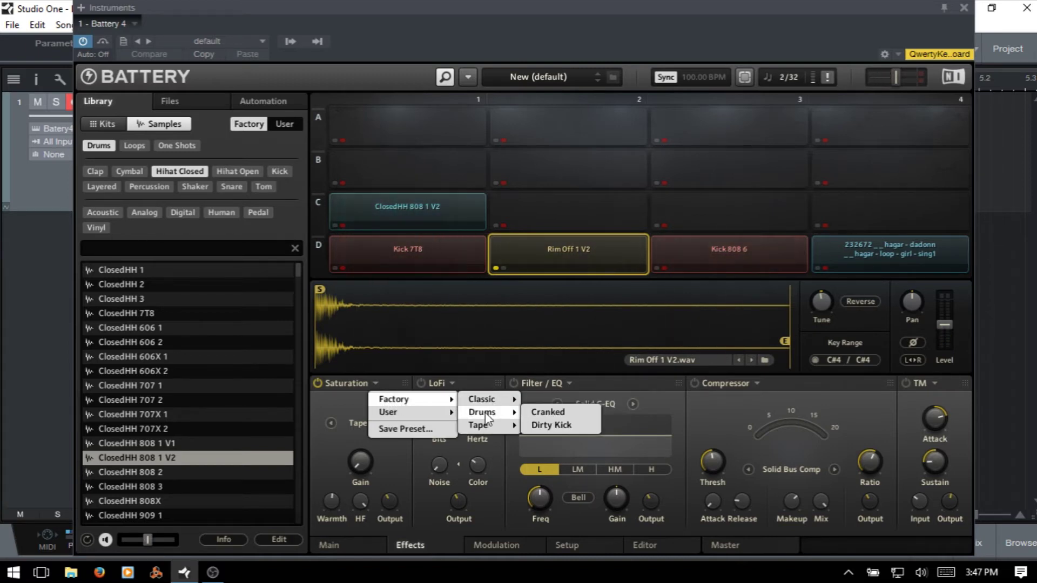
key(s)
key(a)
key(w)
click(548, 412)
key(s)
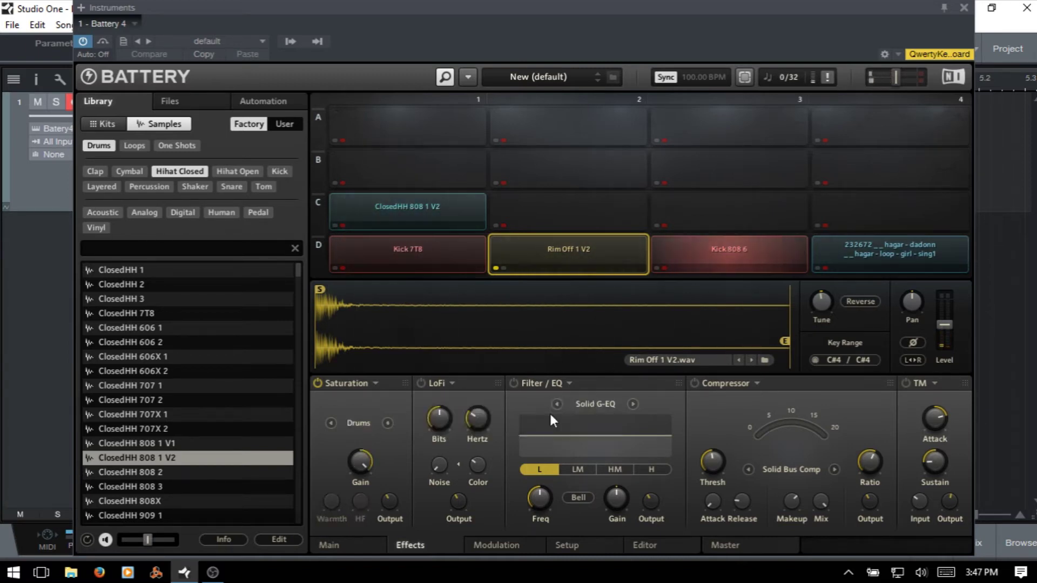
key(a)
key(s)
key(w)
key(a)
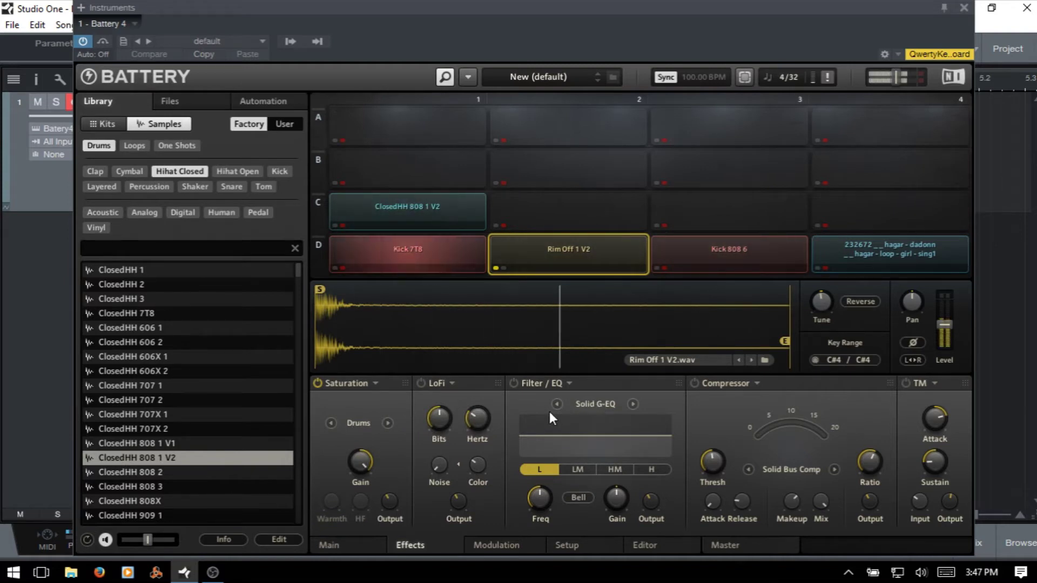
key(s)
key(a)
key(e)
key(a)
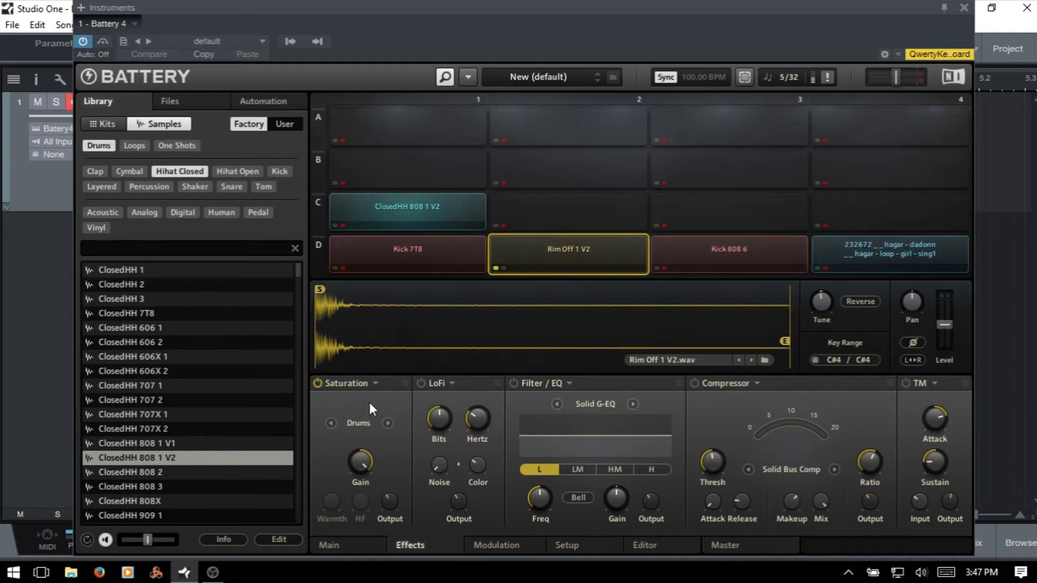
key(w)
key(s)
key(a)
Step: Switch the Saturation module back to Tape mode and raise its Gain to about 20 dB while playing the beat
click(387, 423)
key(s)
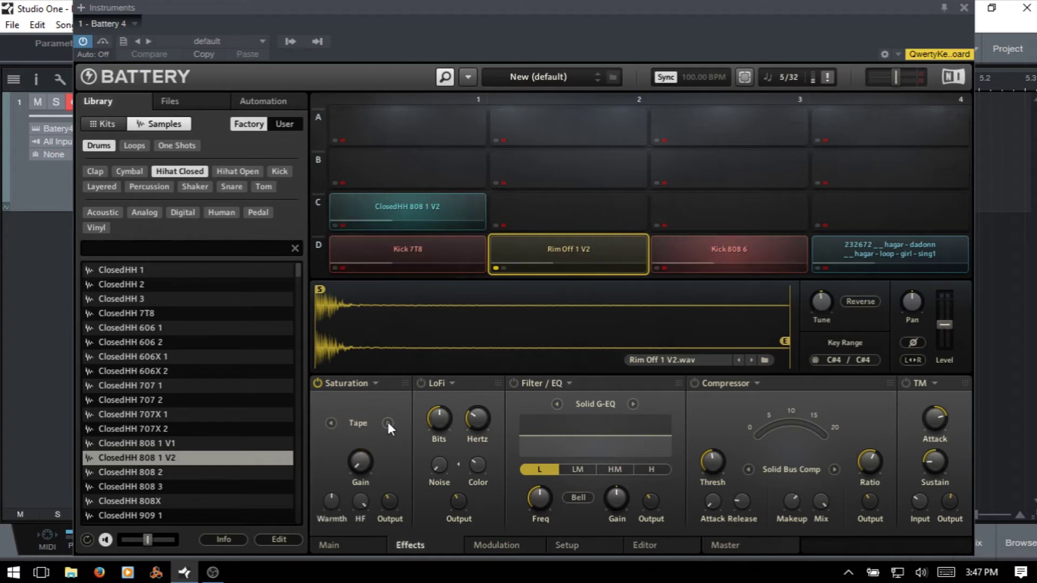
key(w)
key(s)
key(e)
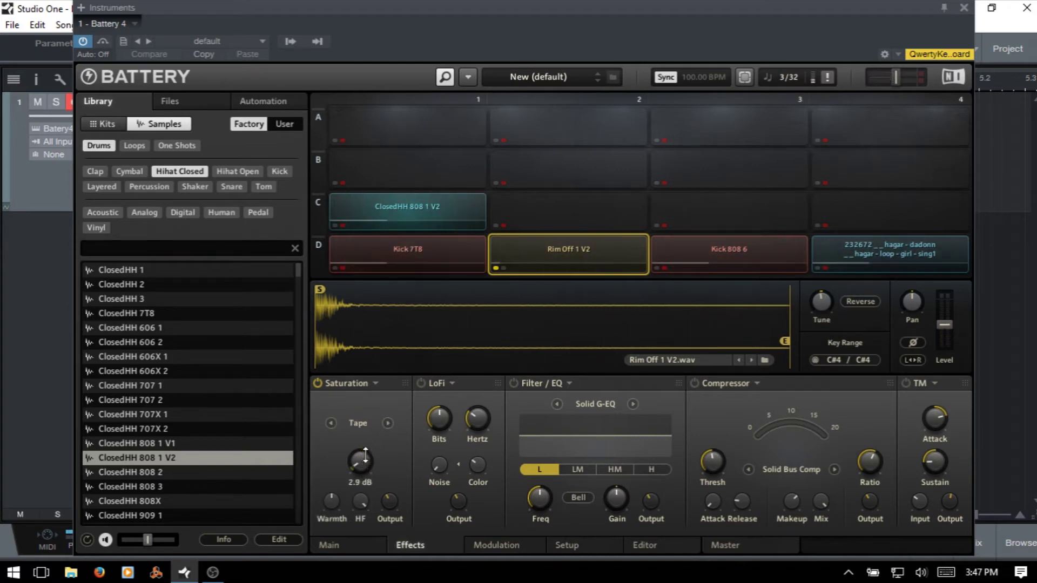
key(s)
drag(365, 456, 361, 422)
key(w)
key(s)
key(a)
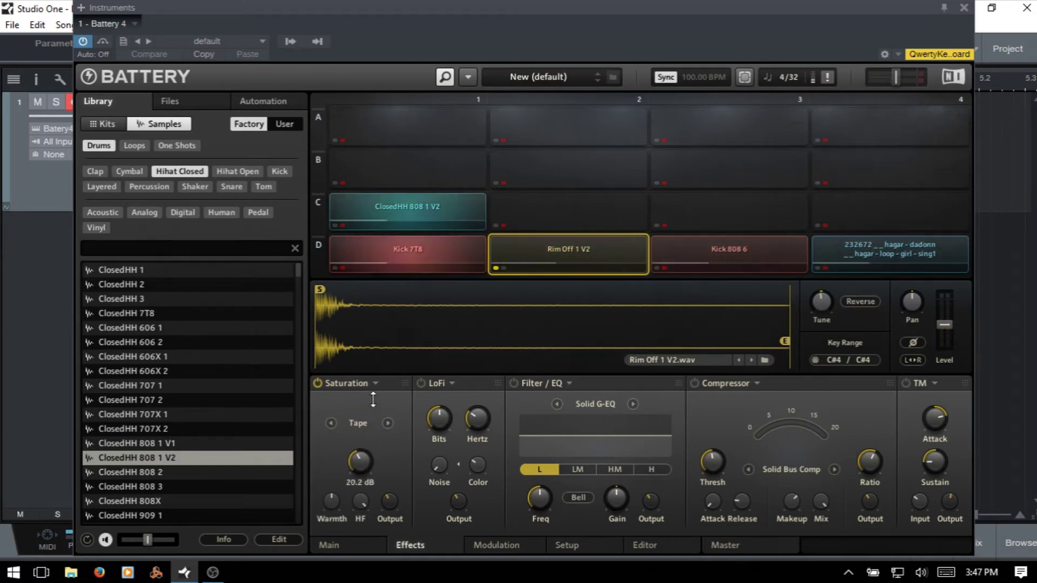
key(s)
key(w)
key(s)
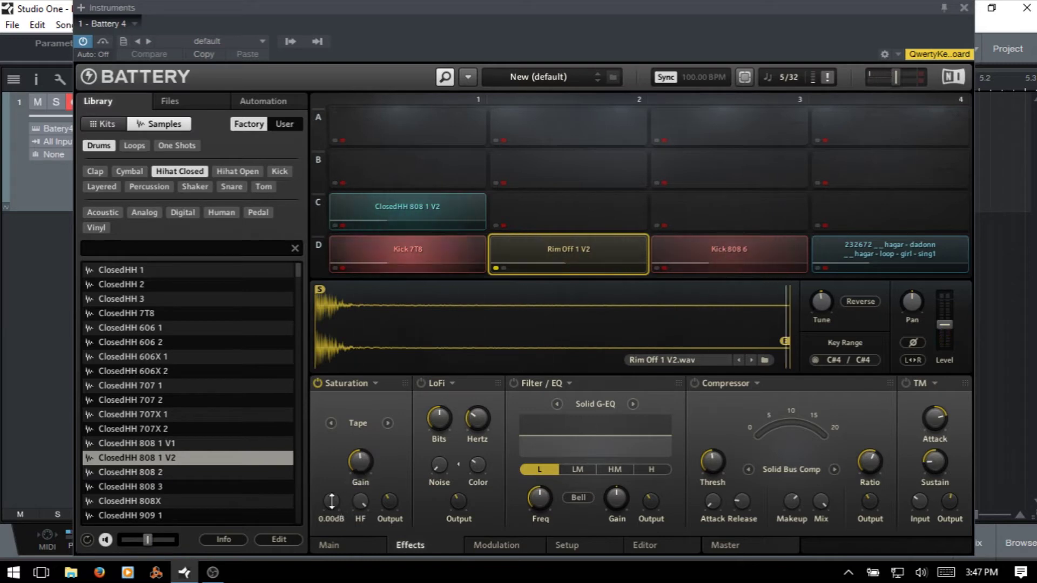
Step: Try higher and lower Warmth amounts on the Tape saturation and readjust its Gain
key(e)
drag(332, 501, 336, 460)
key(s)
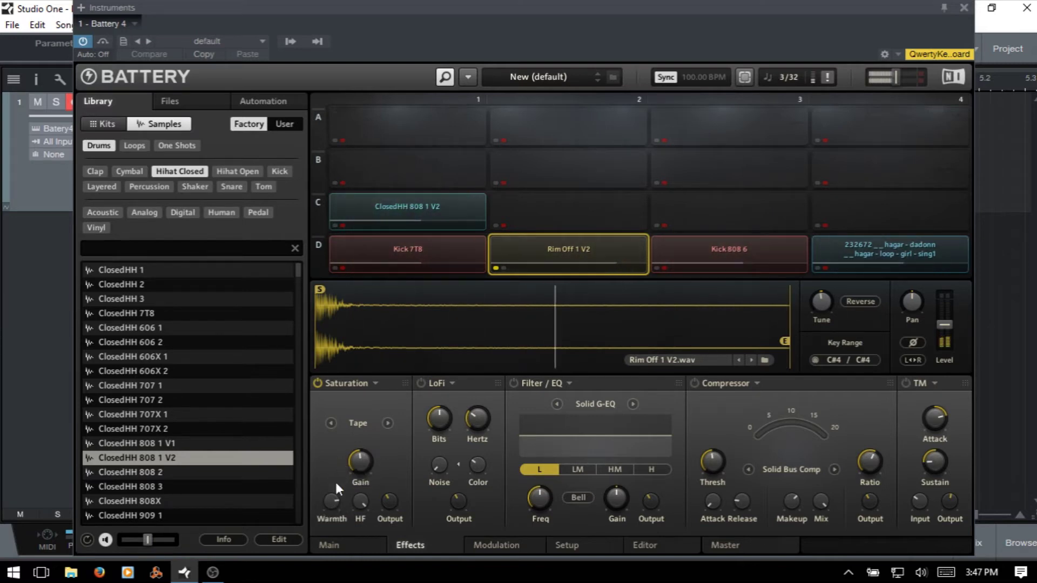
drag(332, 501, 319, 509)
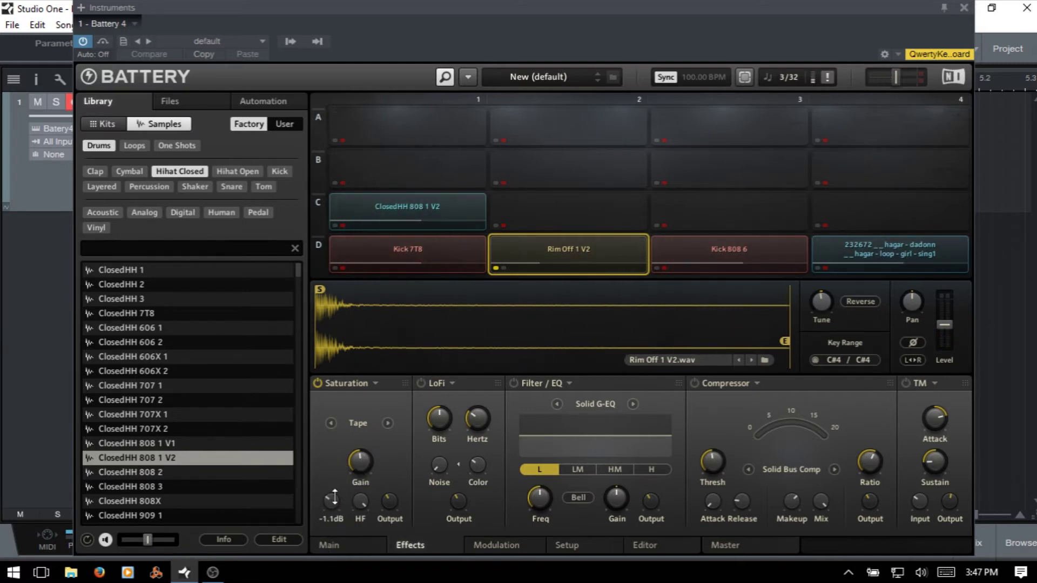
mouse_move(361, 468)
mouse_down()
mouse_move(365, 432)
mouse_move(350, 486)
mouse_move(361, 456)
mouse_up()
Step: Switch the Saturation module to Classic mode and raise its Gain to 48.0
click(388, 423)
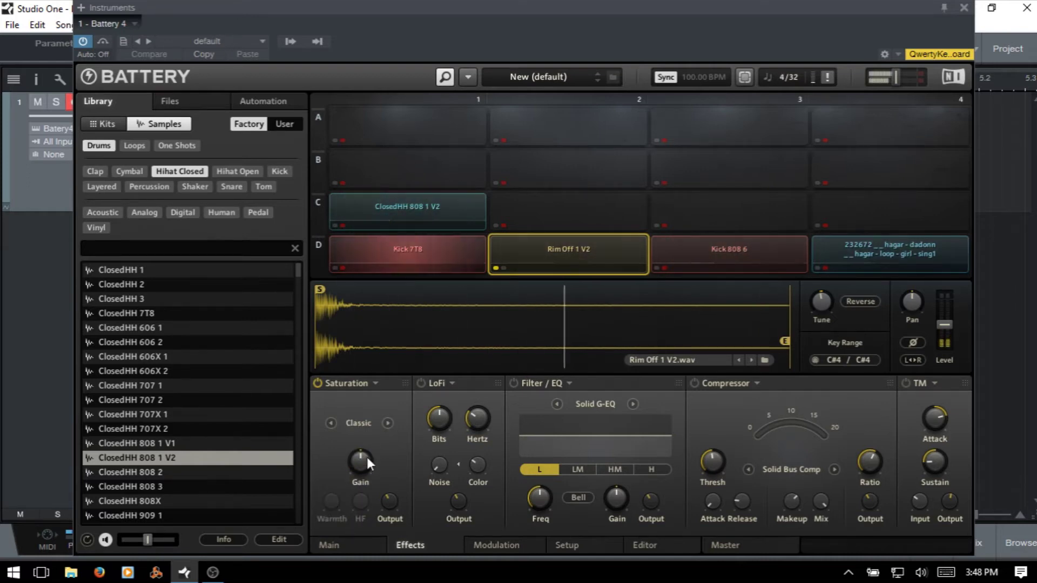
drag(366, 455, 368, 435)
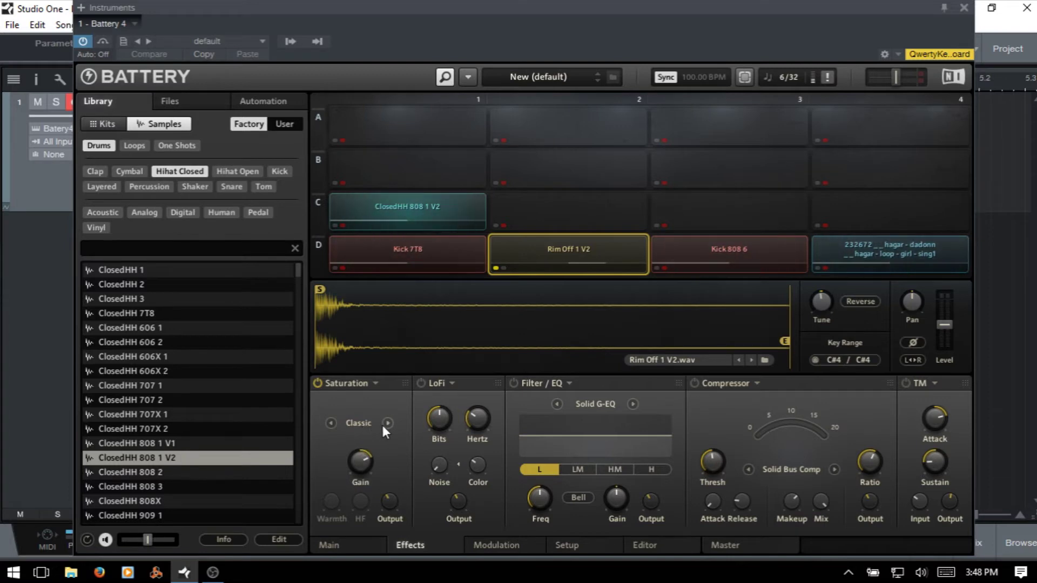
mouse_move(363, 464)
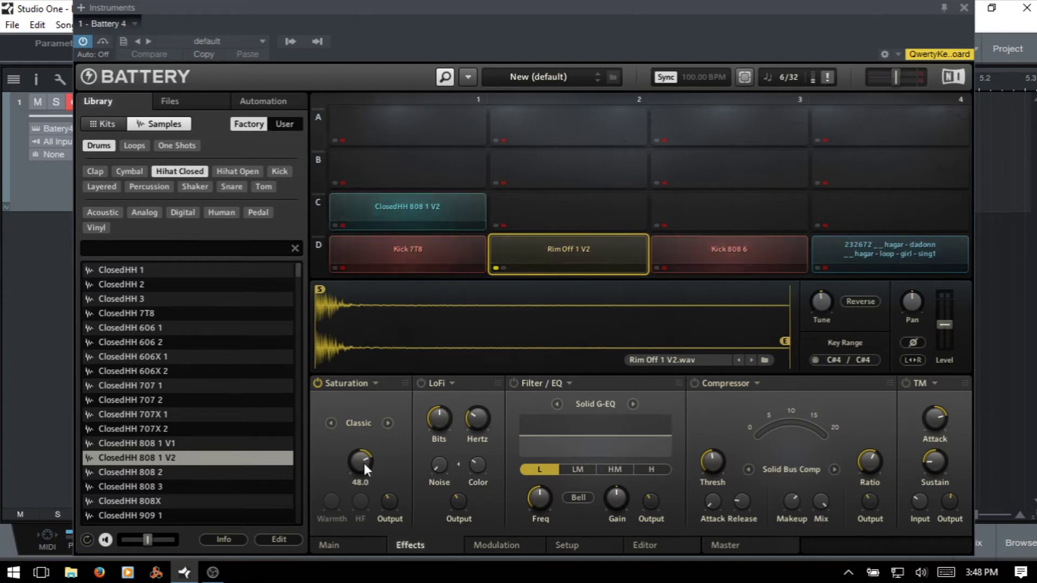
Step: Switch the Saturation module to Drums mode and lower its Gain
click(388, 423)
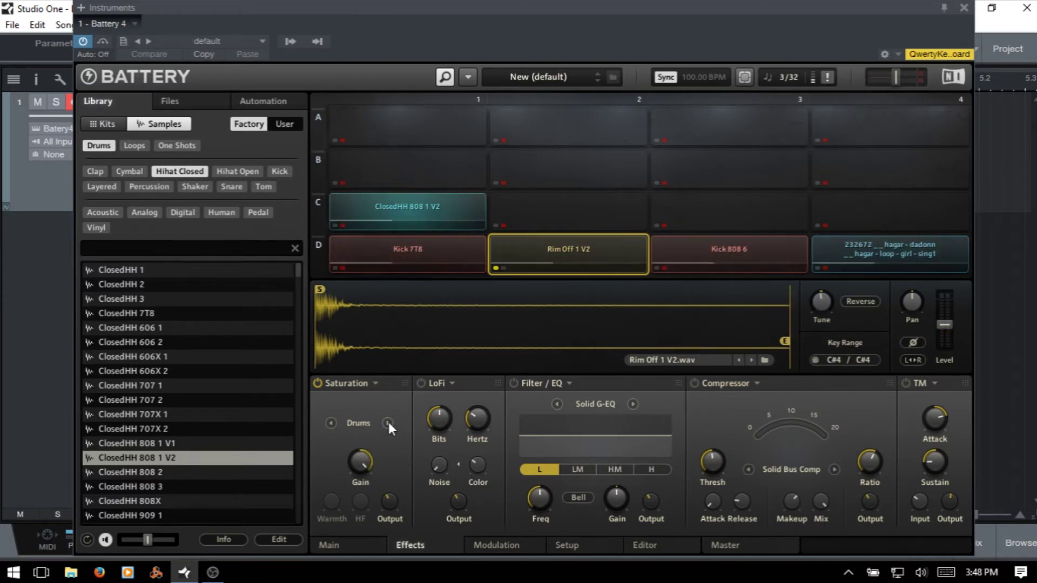
mouse_move(359, 462)
drag(359, 462, 359, 469)
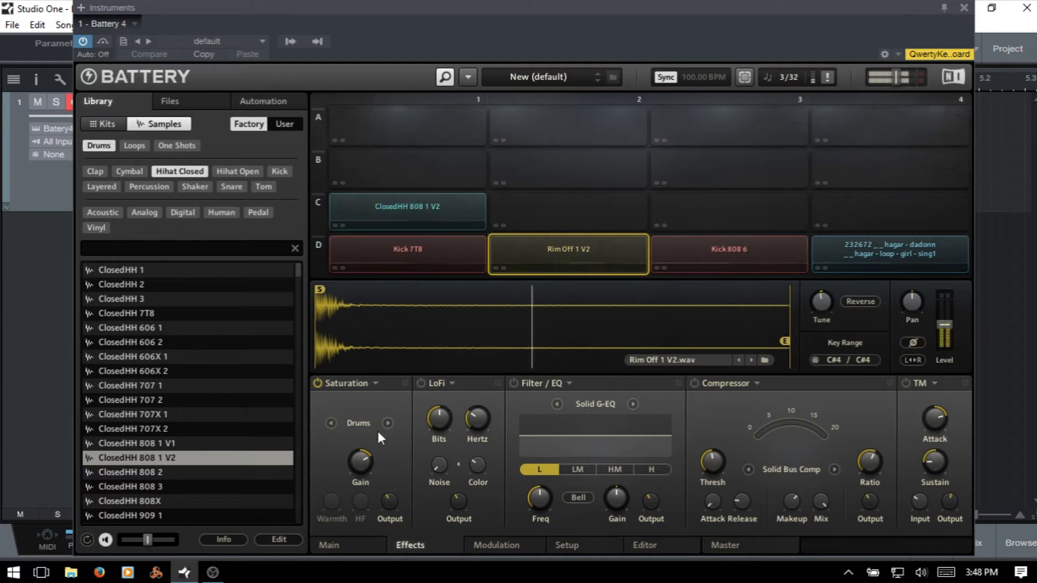
mouse_move(367, 456)
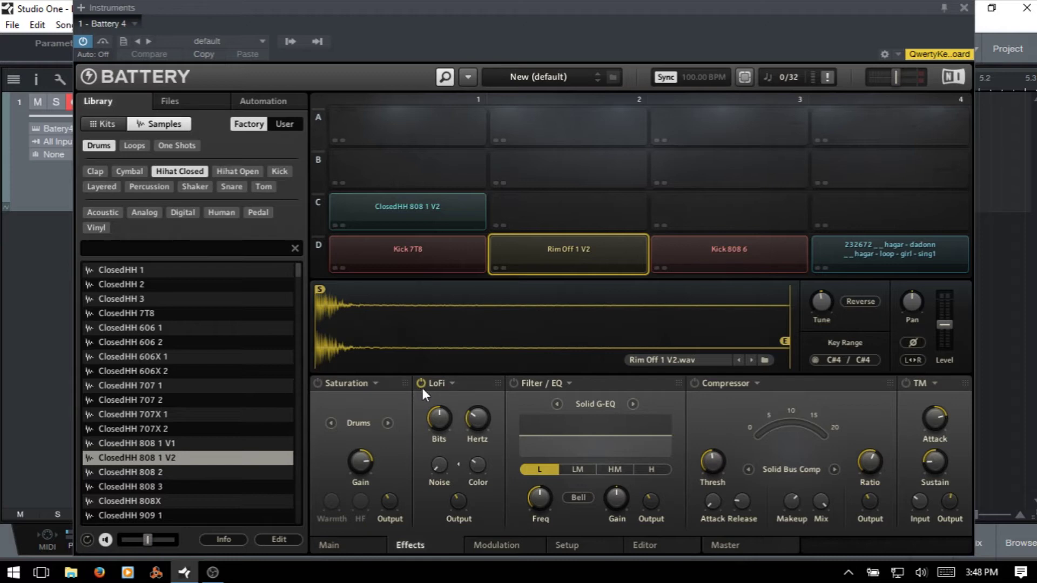
Step: Look through the LoFi module's preset options on the Rim Off 1 V2 cell without choosing one
click(452, 381)
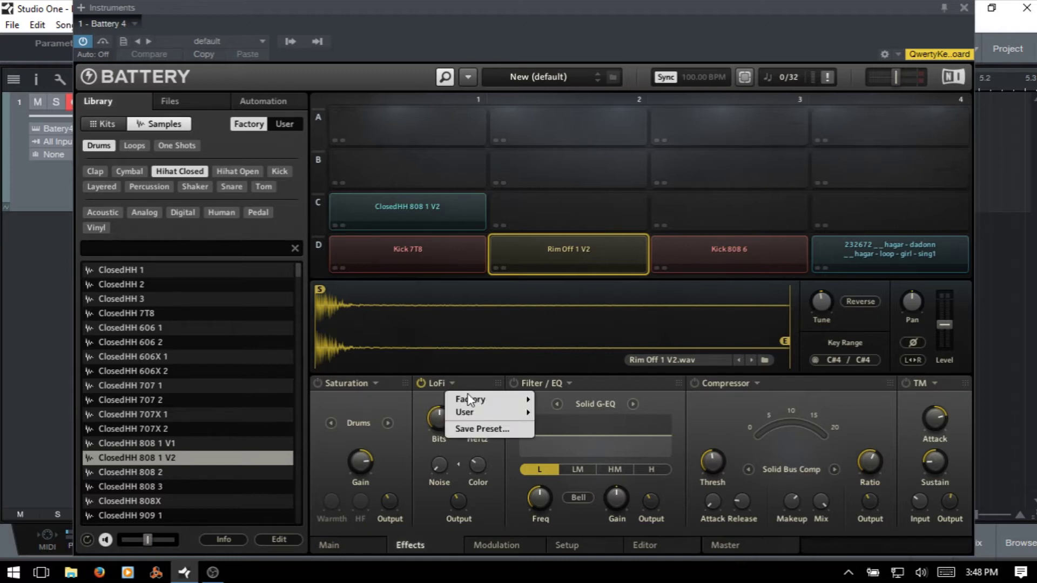
mouse_move(469, 399)
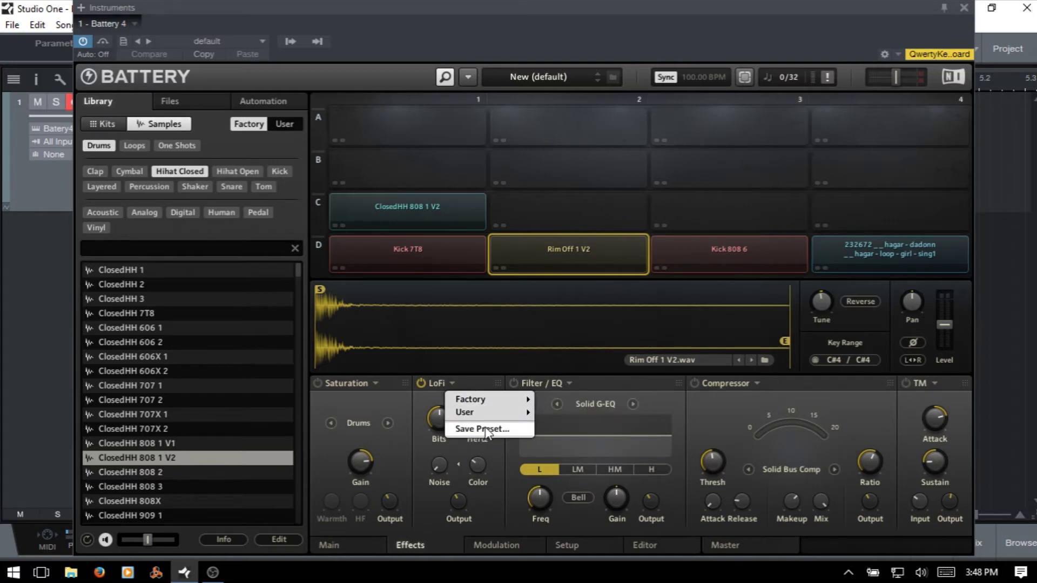
click(489, 504)
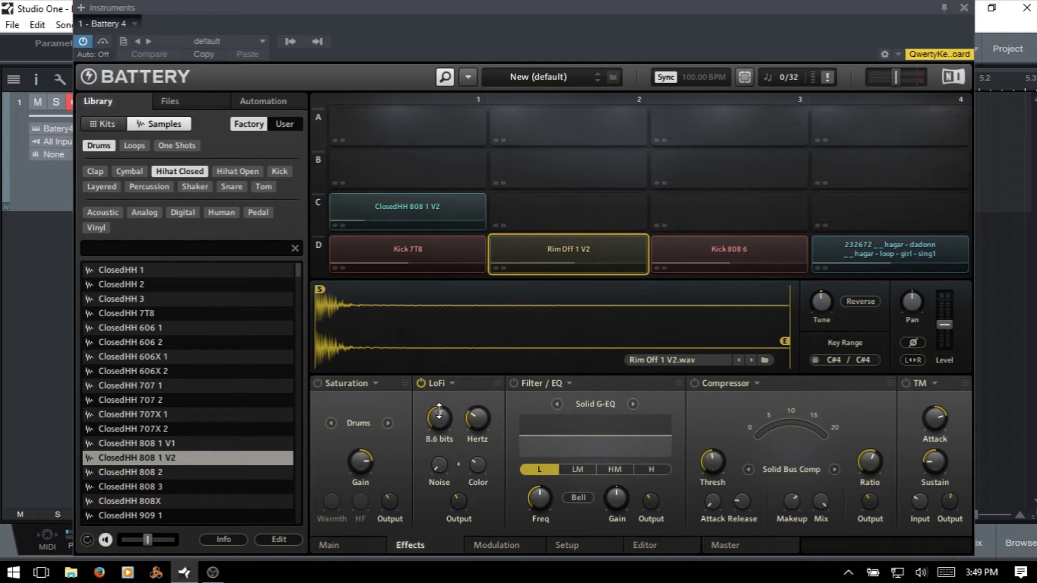
Step: Raise the LoFi Bits and Hertz on Rim Off 1 V2 until both are off, and audition the cell
drag(439, 422, 439, 333)
drag(481, 424, 485, 313)
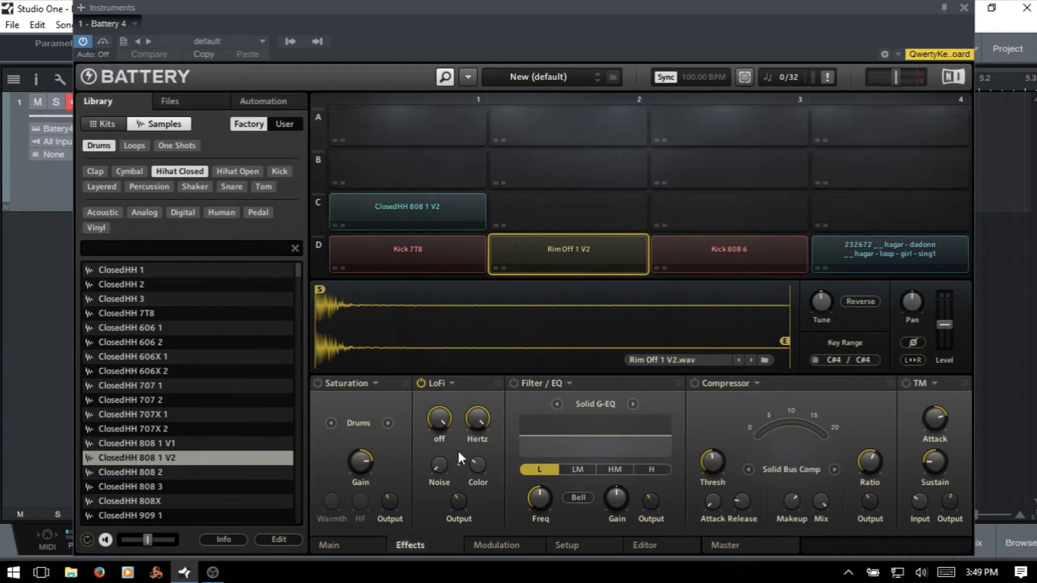
click(521, 257)
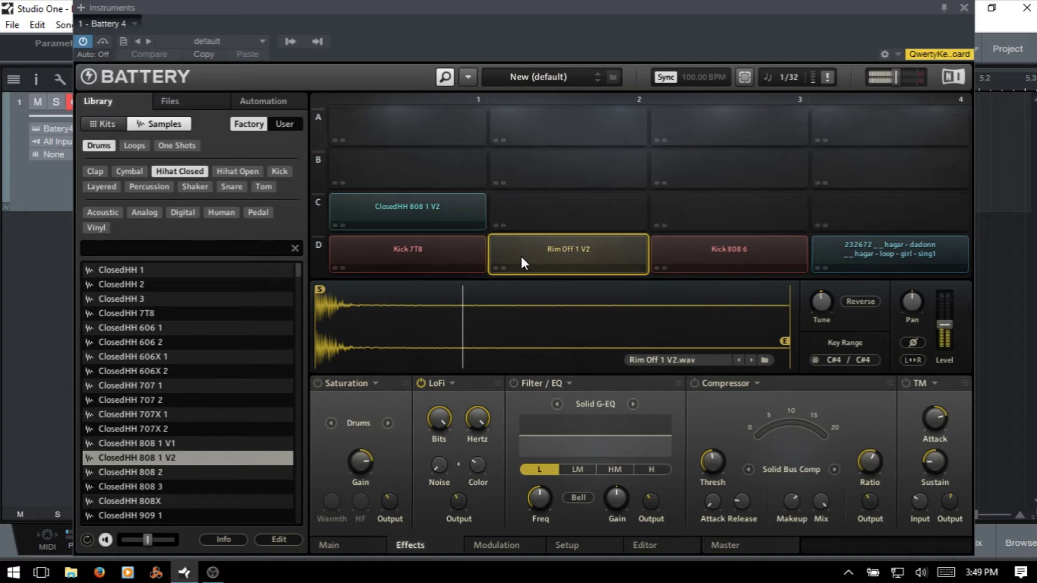
Step: Solo the ClosedHH 808 1 V2 cell, enable its LoFi module and raise Bits to about 14.6
click(333, 225)
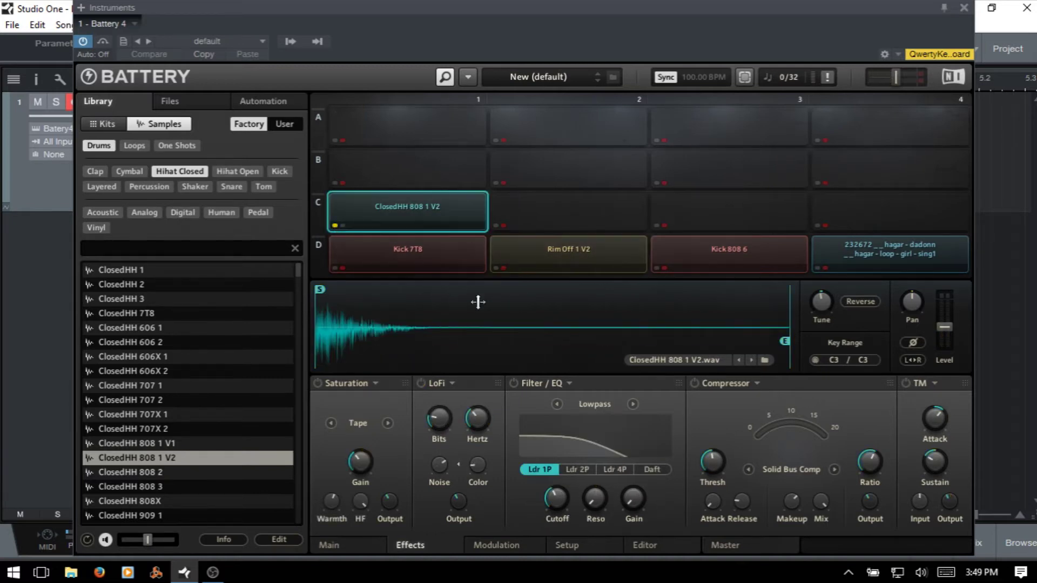
click(421, 382)
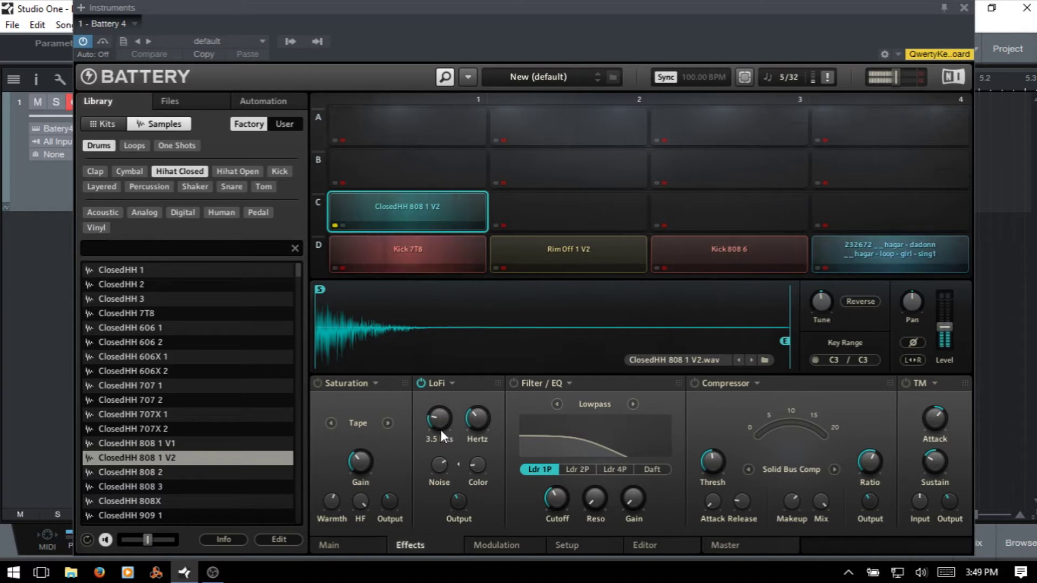
mouse_move(439, 429)
mouse_down()
mouse_move(453, 422)
mouse_move(442, 417)
mouse_up()
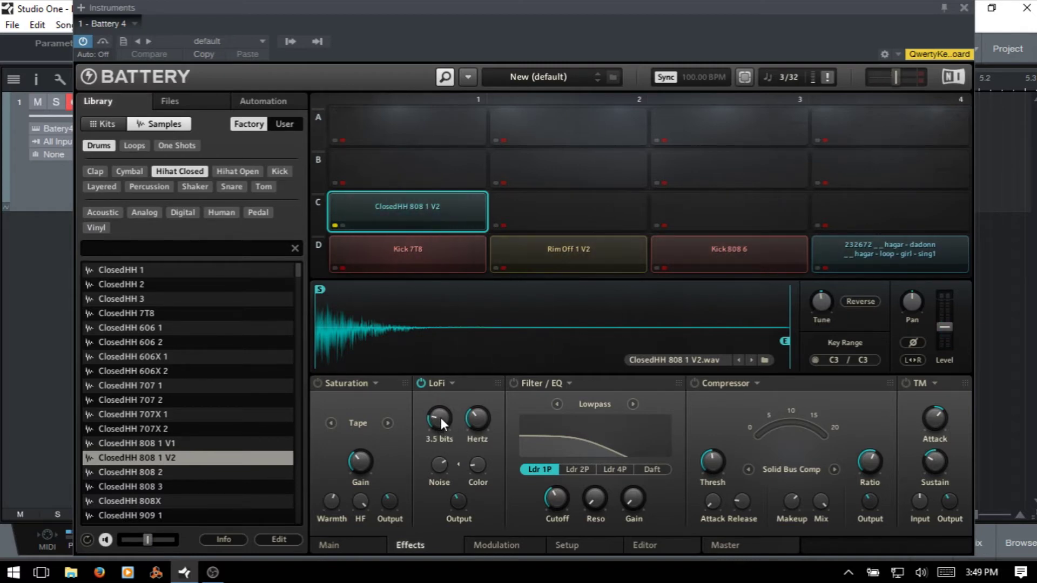
drag(440, 414, 459, 296)
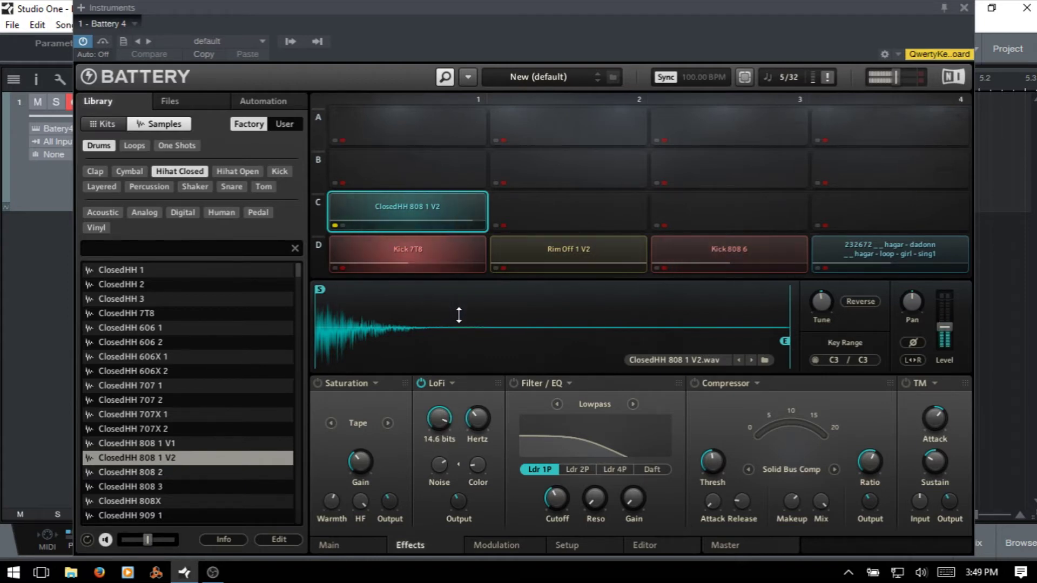
Step: Try high and low LoFi Hertz and Bits settings on the soloed hi-hat, then lower the Noise level
drag(484, 442, 490, 308)
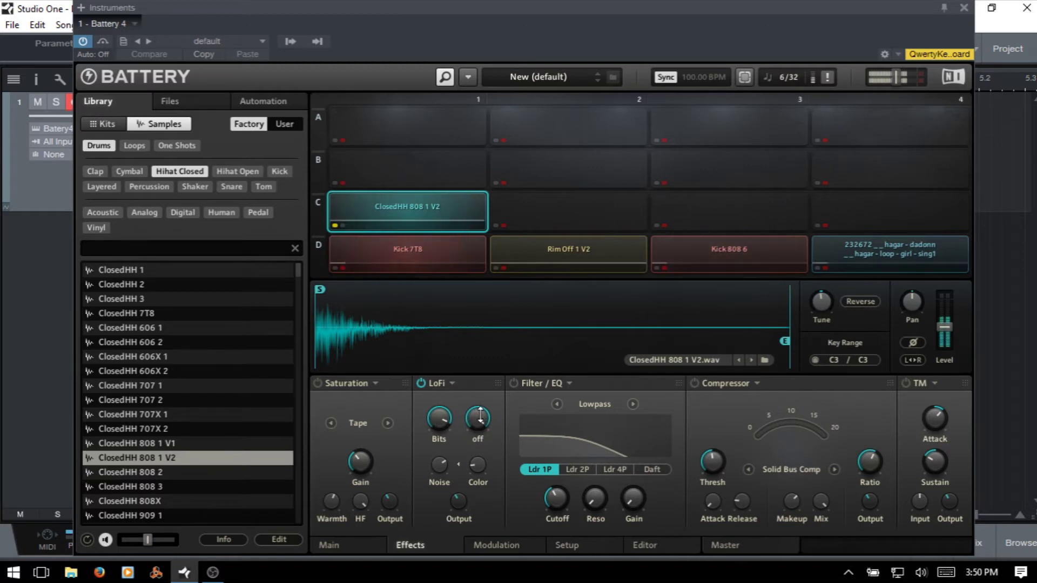
drag(480, 416, 475, 523)
mouse_move(439, 413)
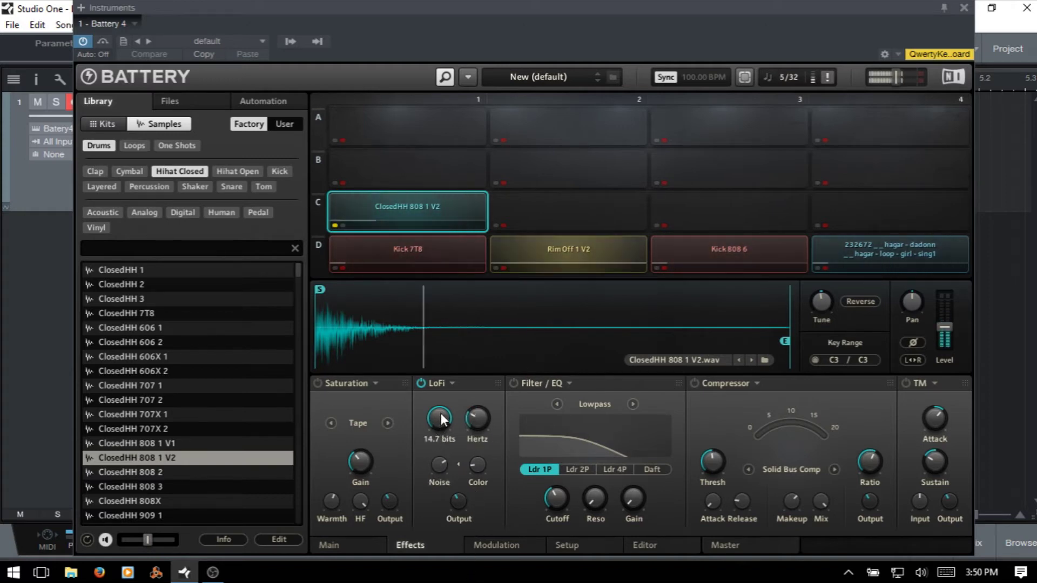
drag(439, 413, 448, 512)
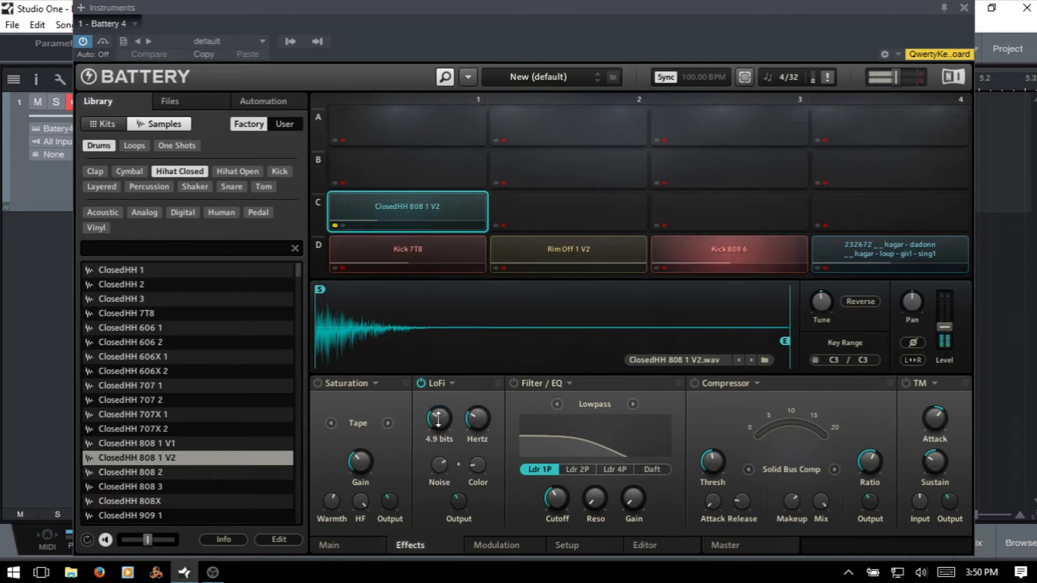
mouse_move(434, 468)
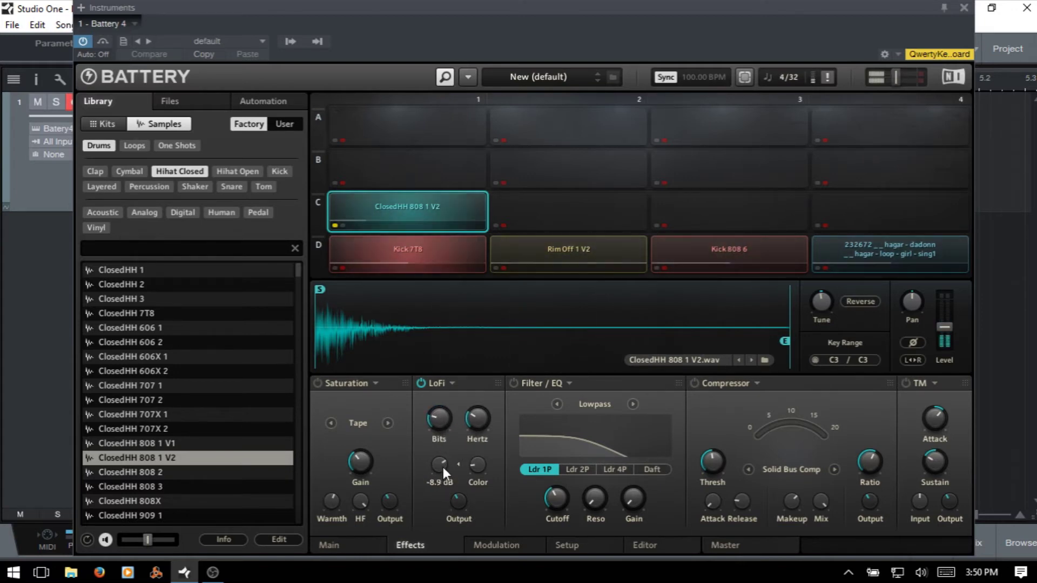
drag(439, 462, 440, 531)
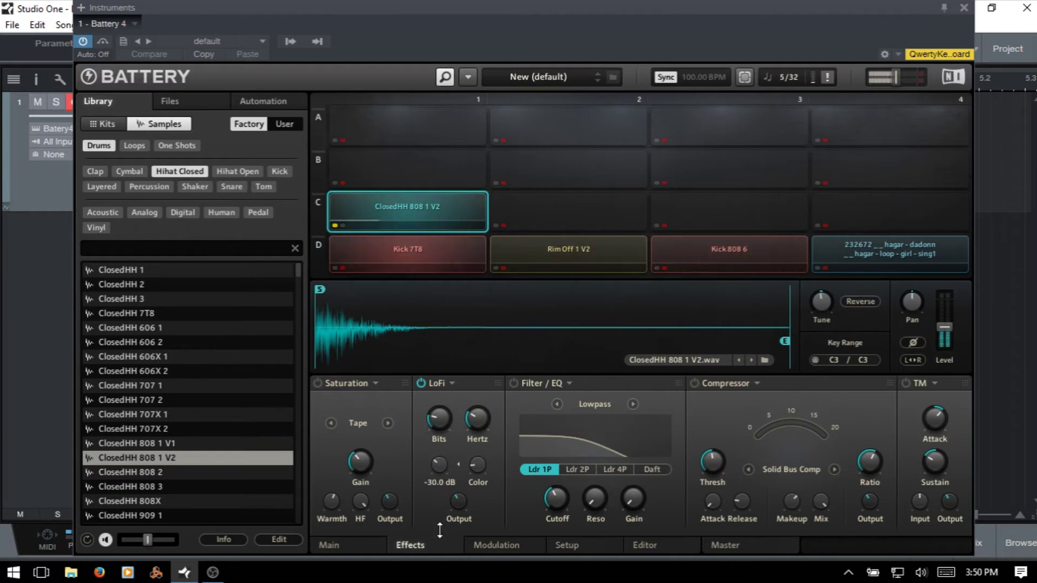
Step: Raise the hi-hat's LoFi Hertz above 24.0 kHz and increase Bits above 3.4
mouse_move(443, 415)
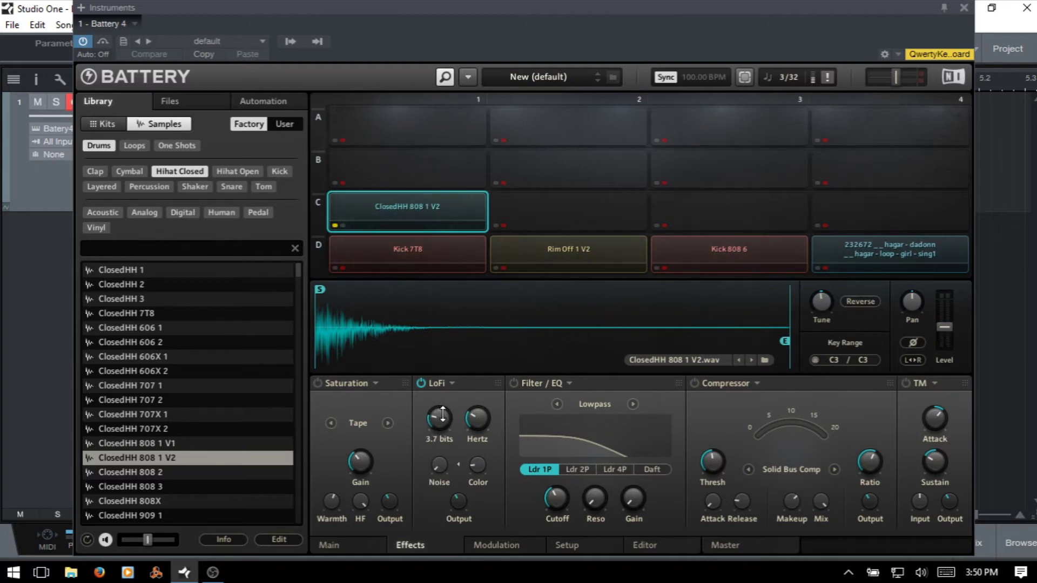
mouse_move(476, 414)
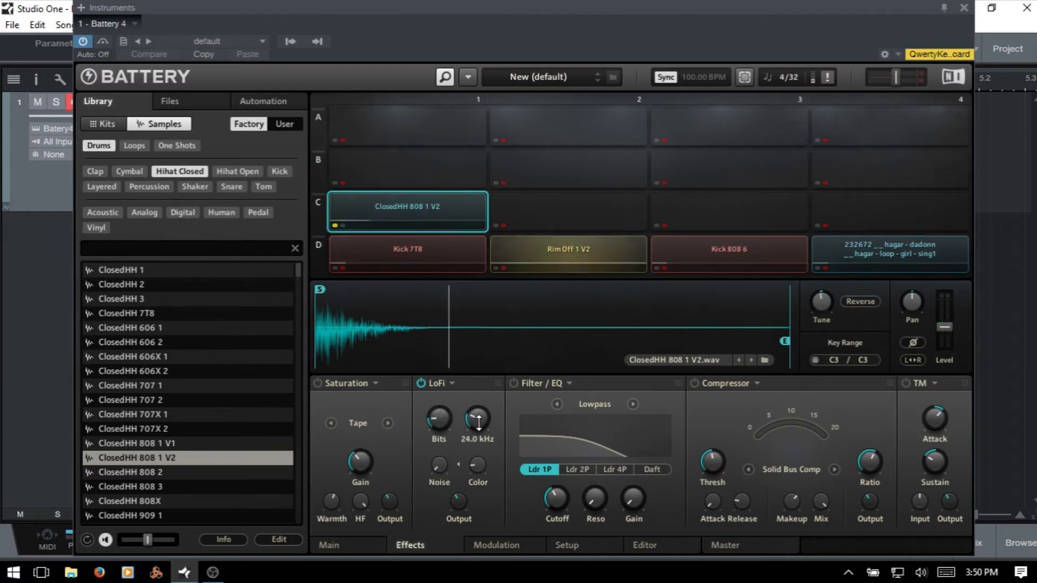
drag(478, 422, 482, 350)
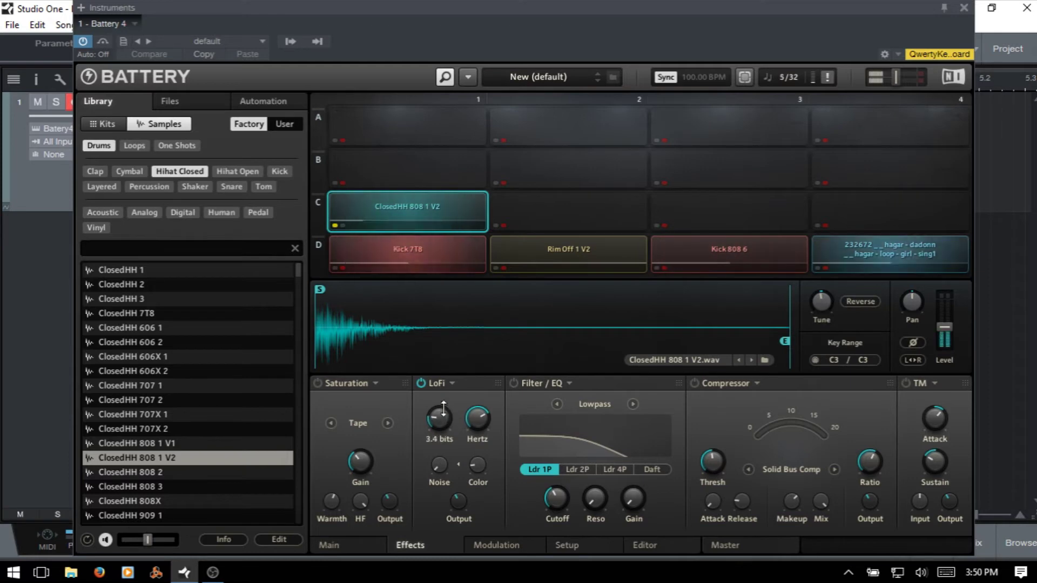
drag(445, 424, 446, 406)
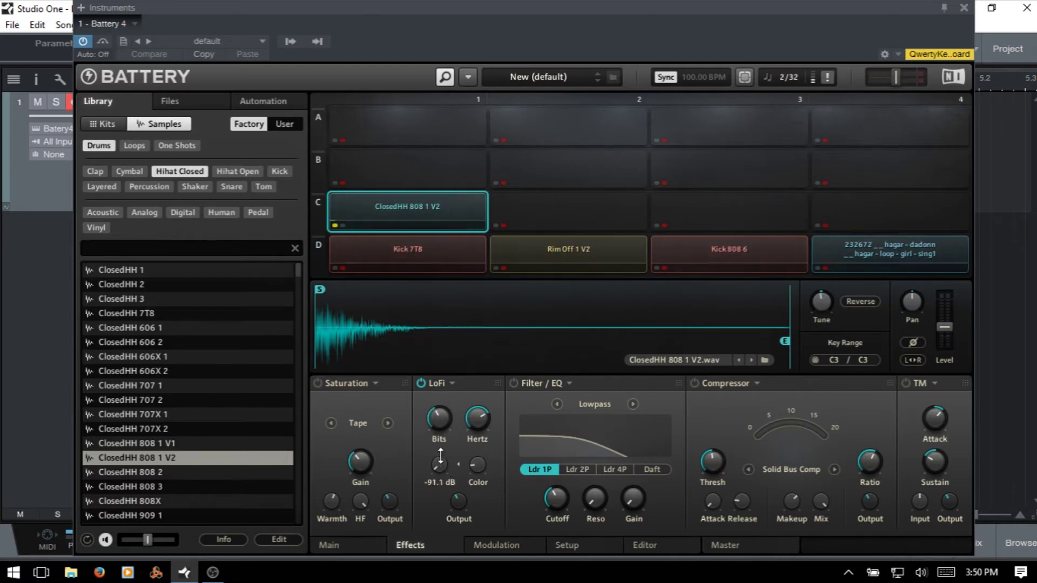
Step: Try raised Noise levels in the hi-hat's LoFi module and adjust the noise Color
drag(442, 468, 446, 391)
drag(438, 463, 442, 444)
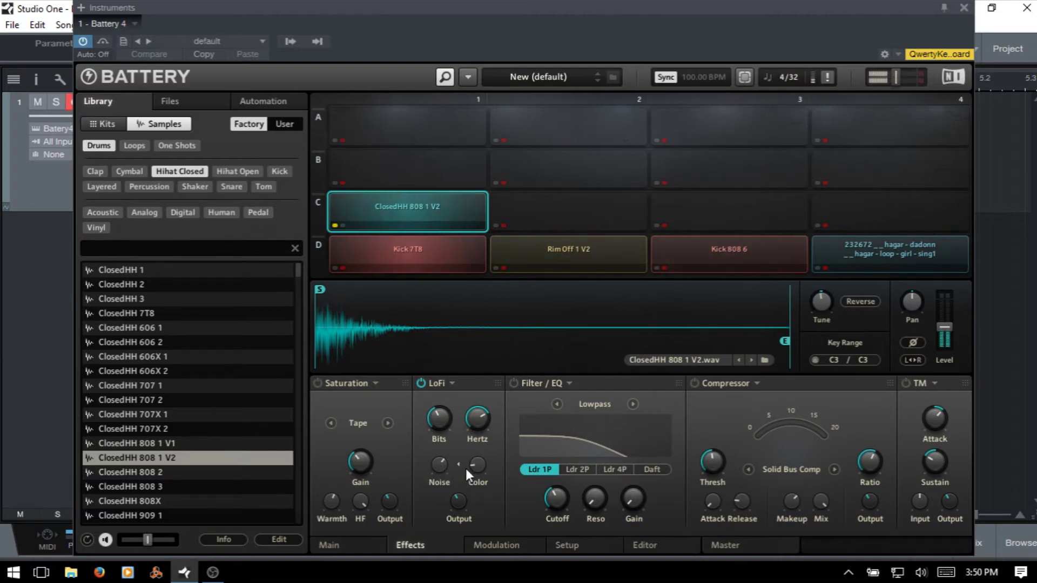
mouse_move(481, 471)
mouse_down()
mouse_move(482, 370)
mouse_move(477, 463)
mouse_up()
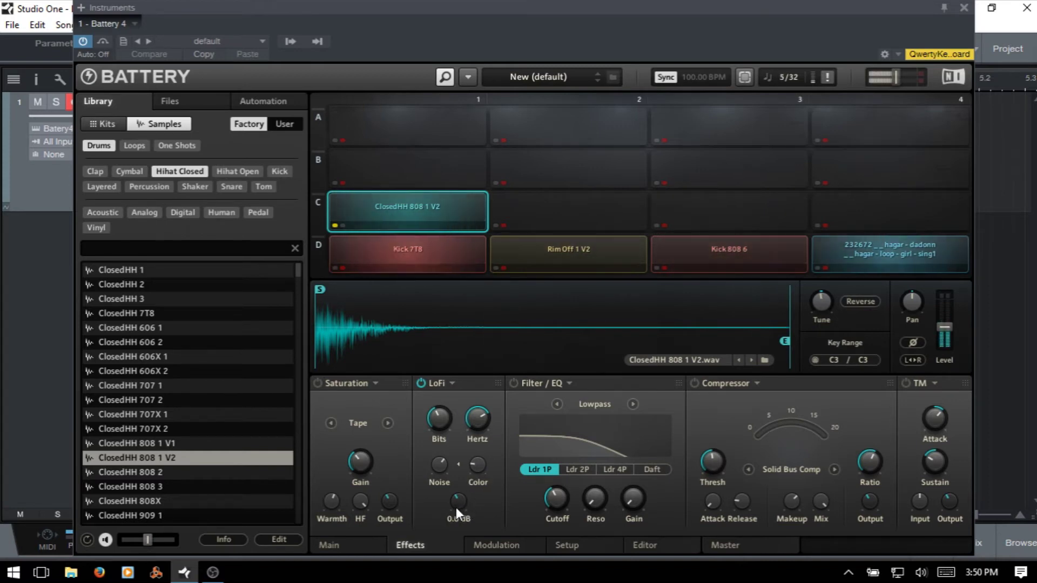
mouse_move(479, 455)
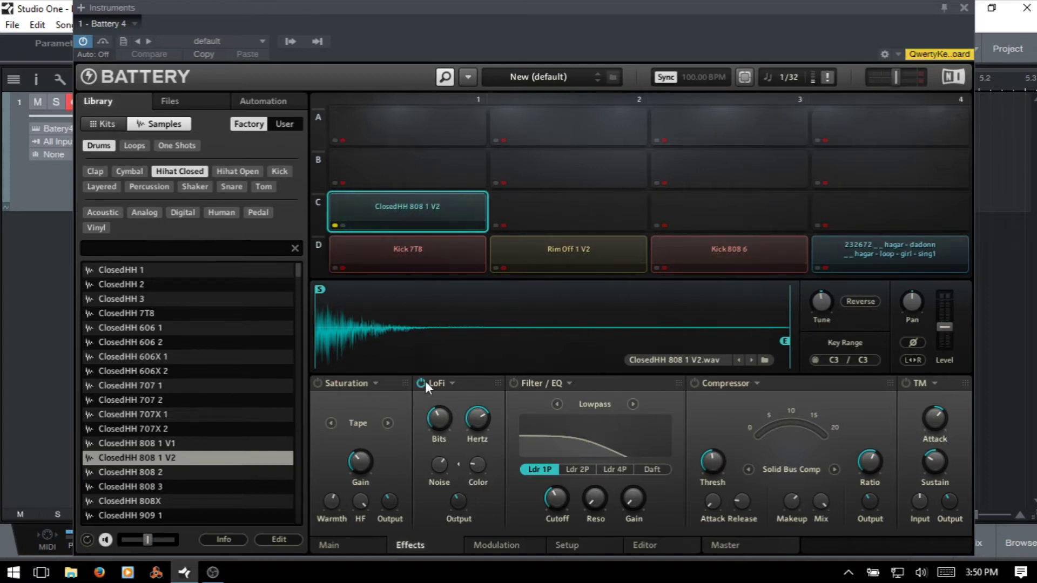
Step: Turn off LoFi on the ClosedHH 808 1 V2 and Rim Off 1 V2 cells, and unsolo the hi-hat
click(577, 244)
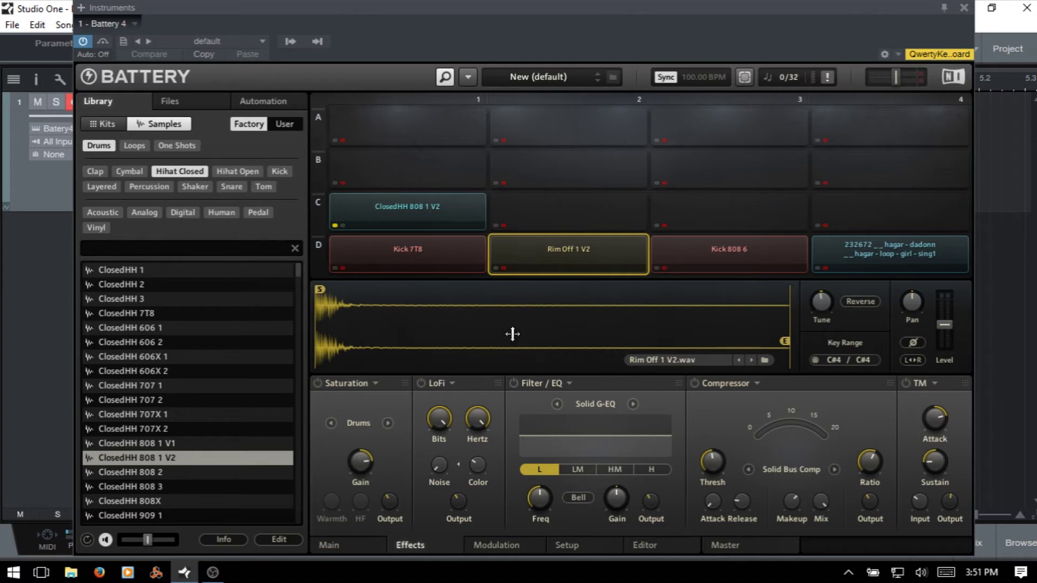
click(335, 223)
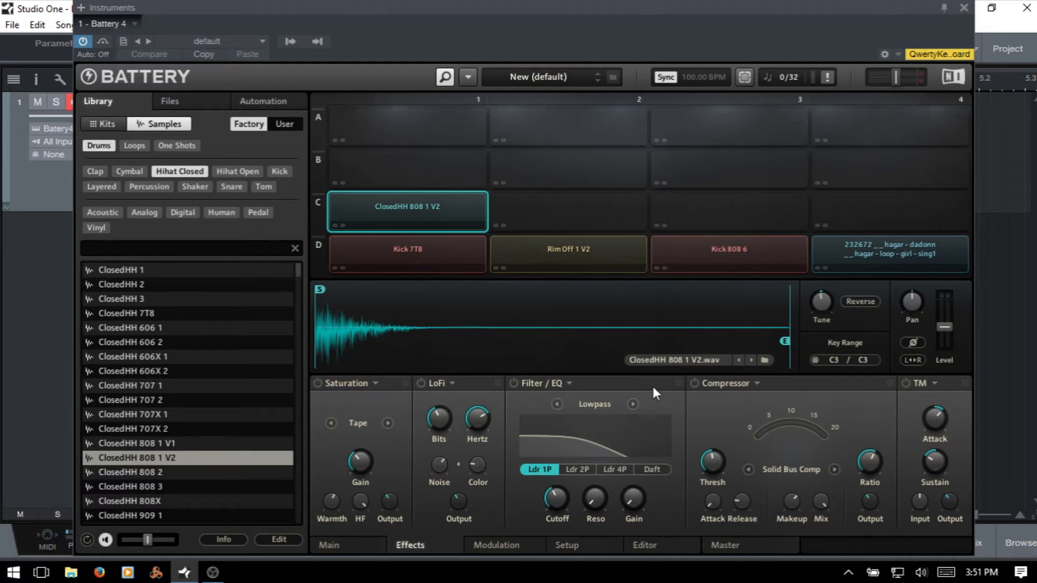
Step: Select the vocal loop cell in D4 and browse the Filter/EQ factory preset categories from Solid G-EQ to Effect
click(885, 249)
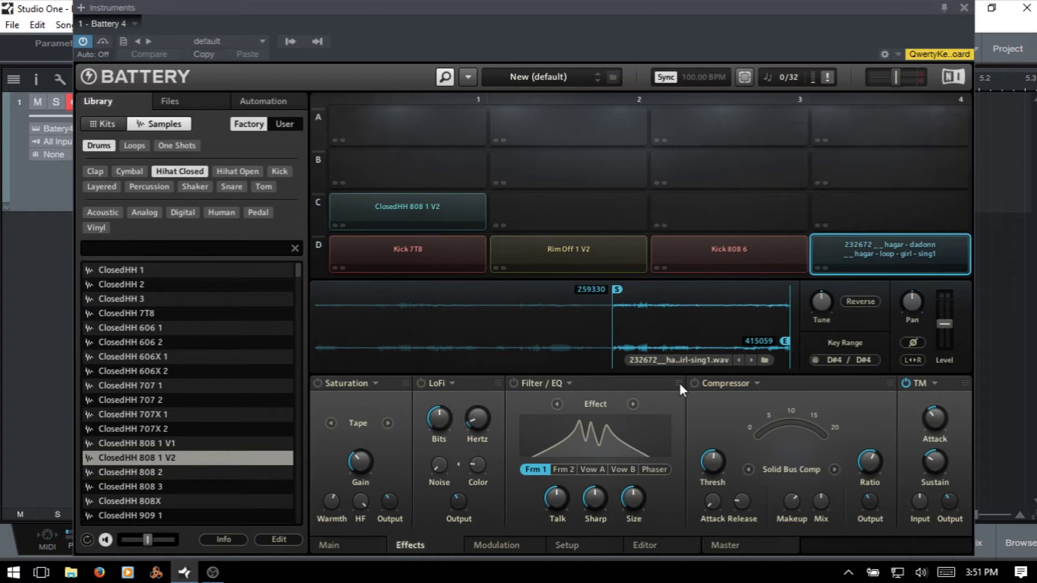
click(568, 383)
mouse_move(598, 405)
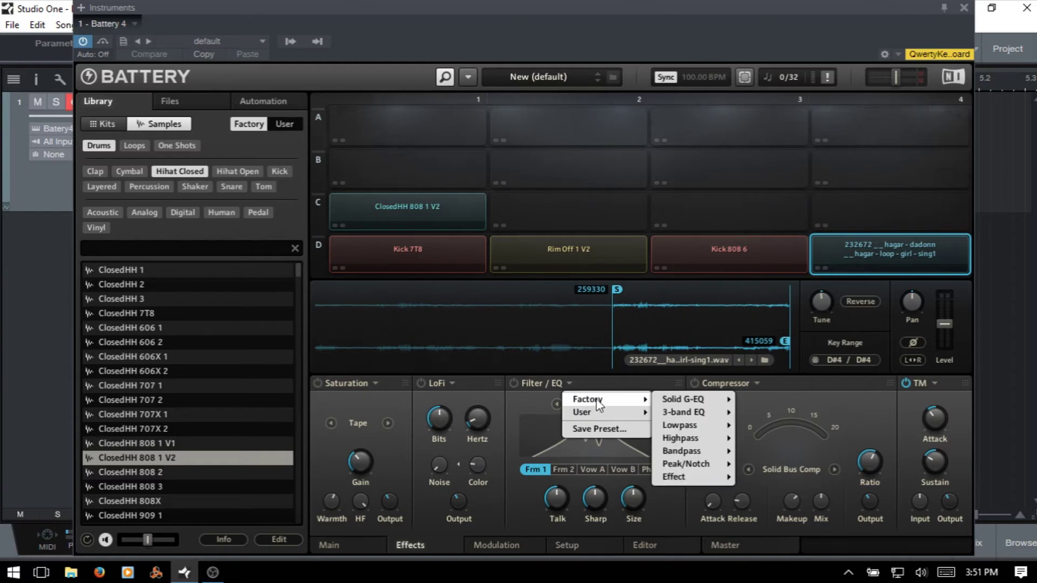
mouse_move(679, 400)
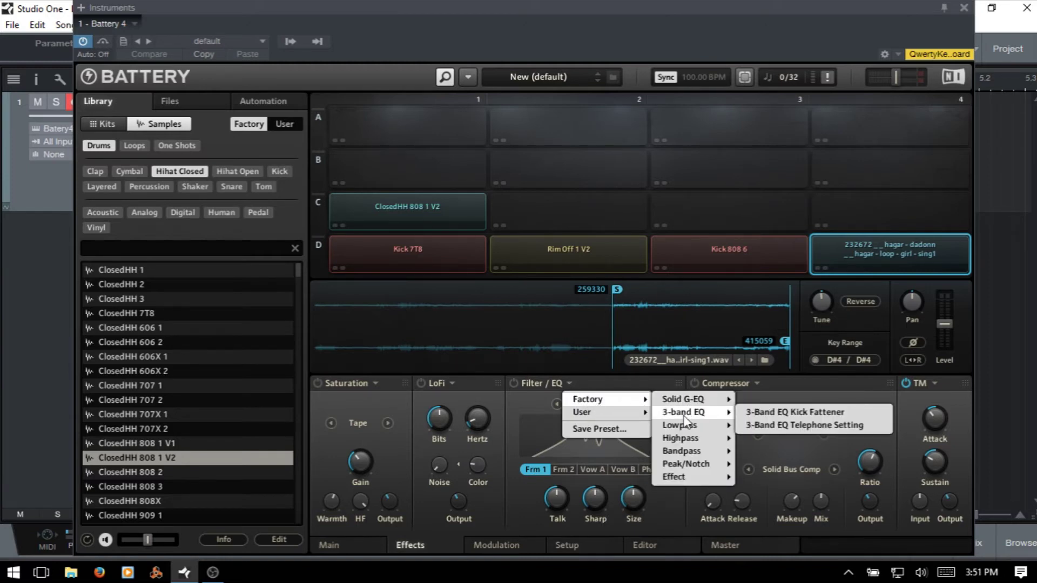
mouse_move(685, 428)
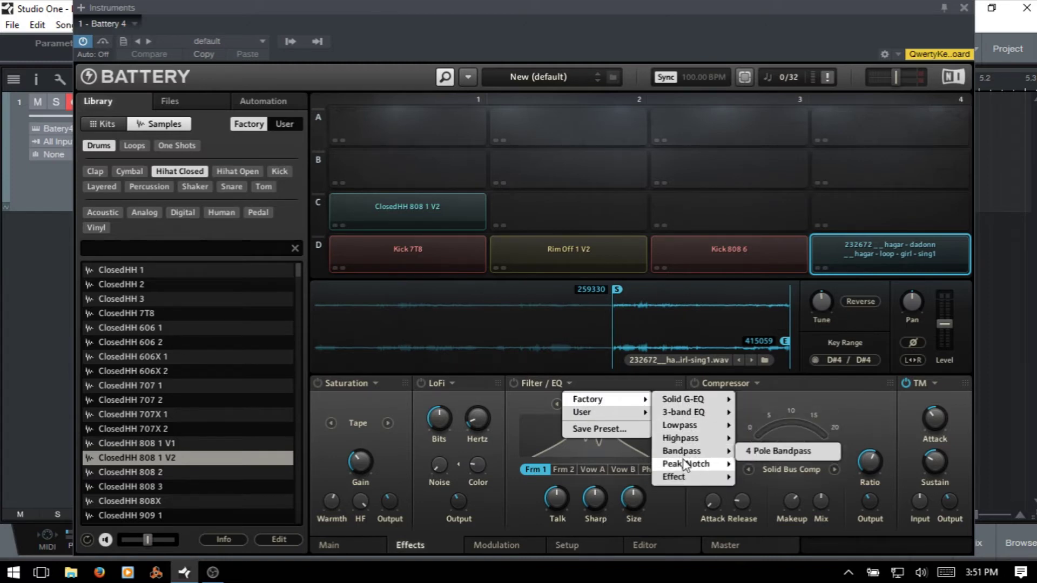
mouse_move(688, 479)
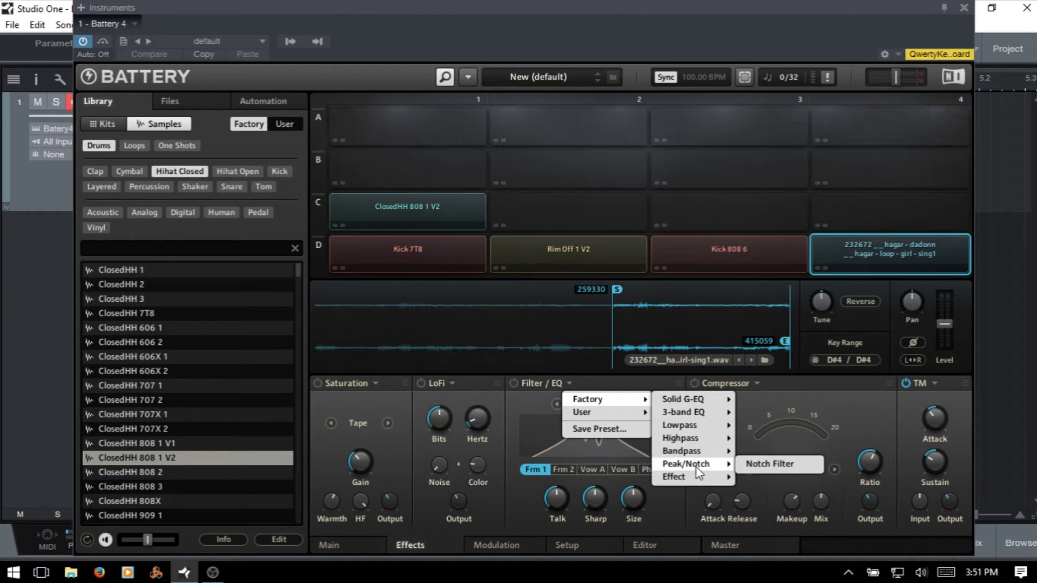
mouse_move(698, 476)
click(521, 404)
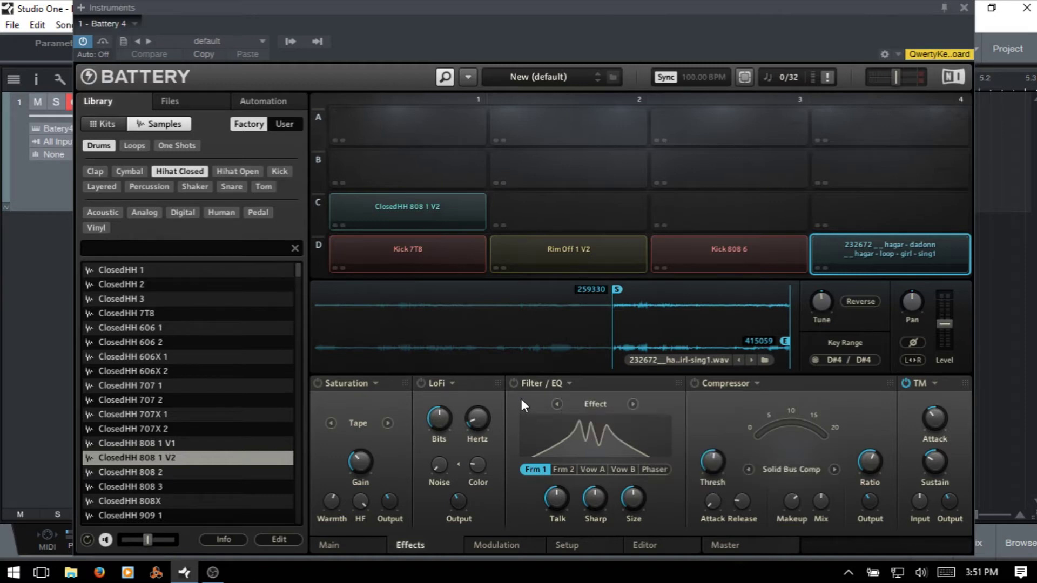
Step: Enable Filter/EQ on the vocal loop cell and cycle through its types from Solid G-EQ to Peak/Notch, ending on Effect
click(632, 405)
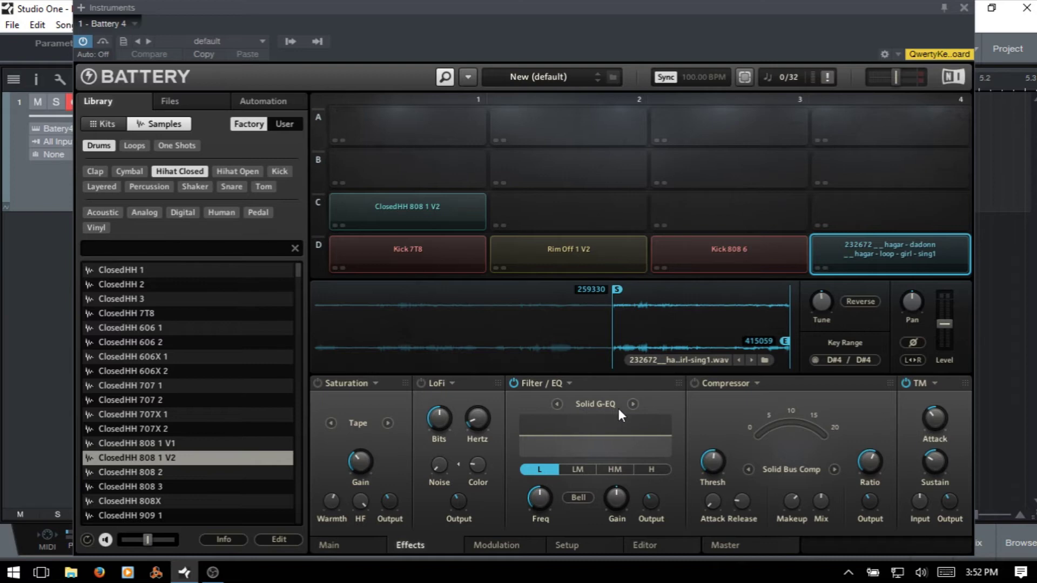
click(632, 405)
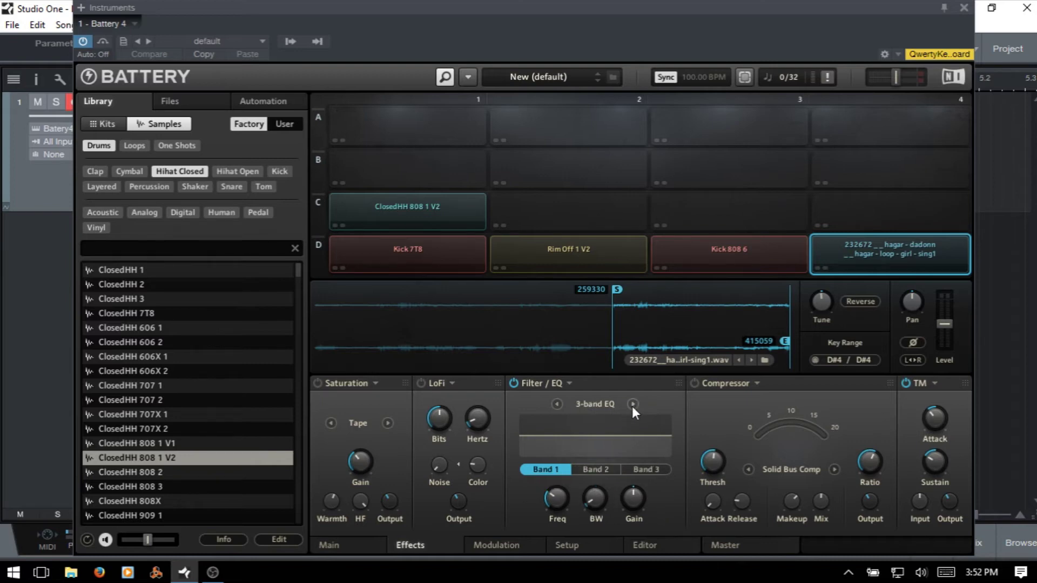
click(632, 404)
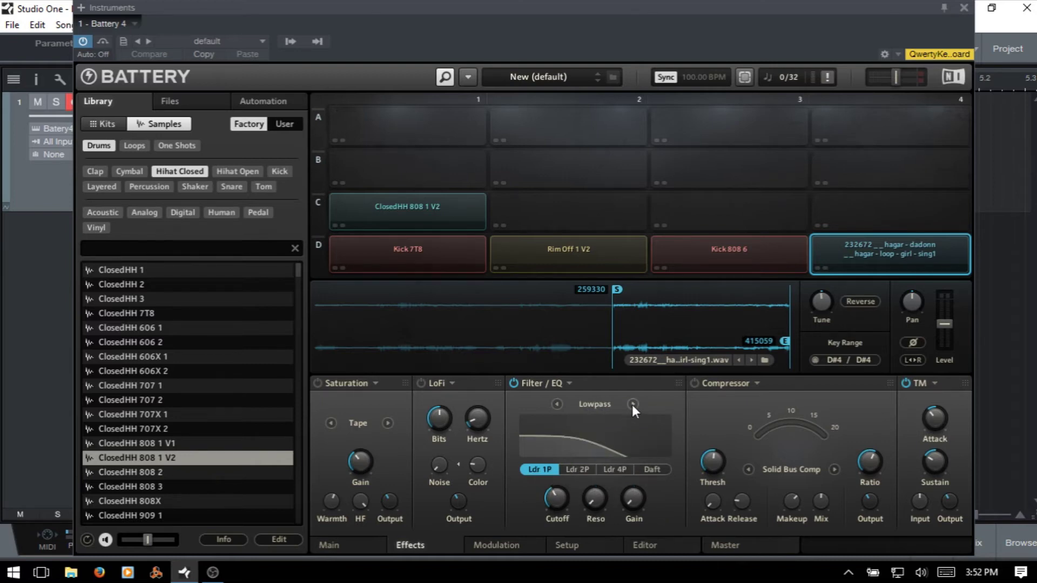
click(632, 404)
click(632, 404)
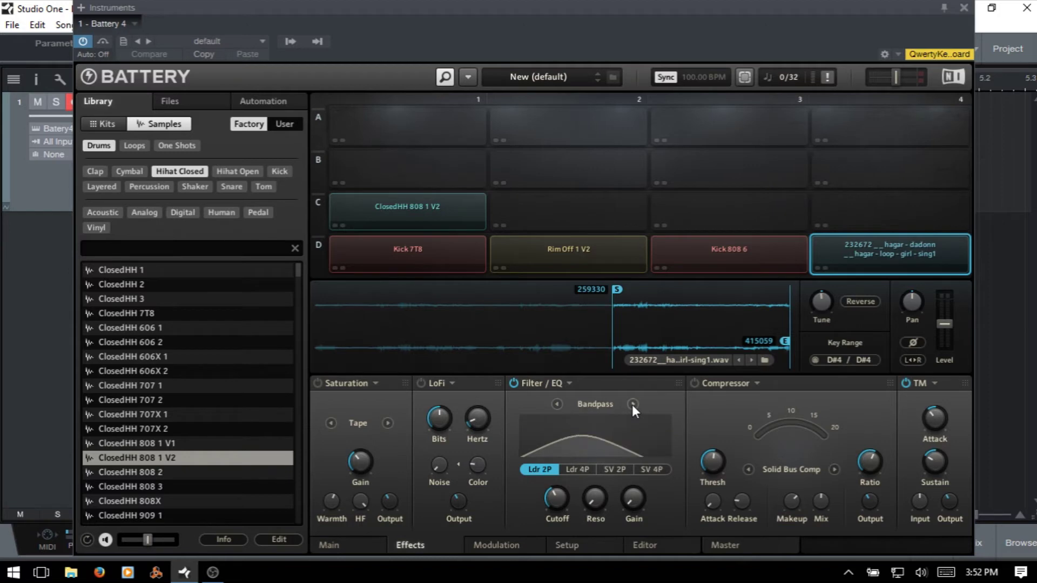
click(632, 404)
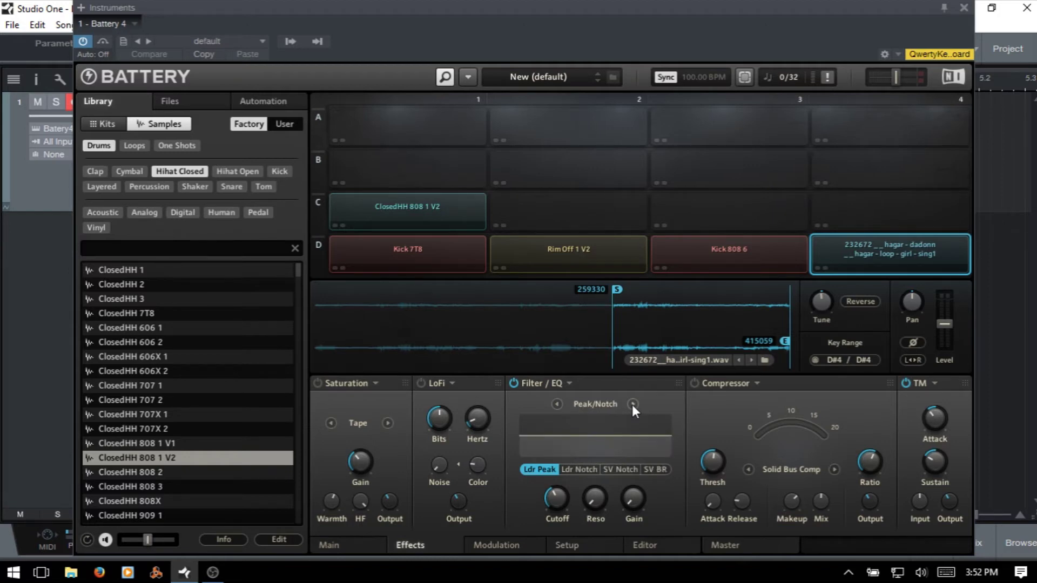
click(632, 404)
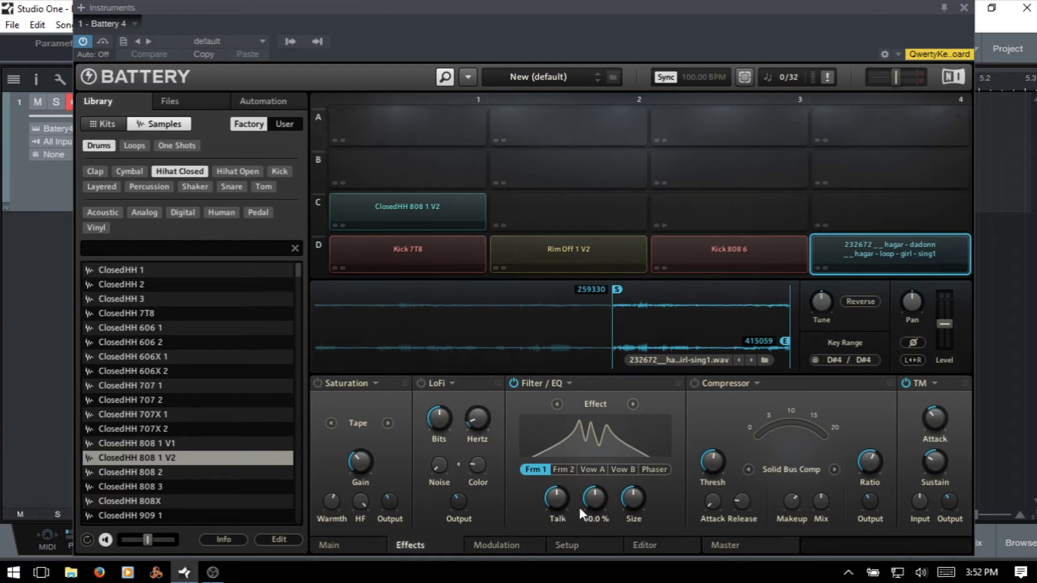
Step: Cycle the vocal loop's Filter/EQ through all its types once more and stop on Solid G-EQ
click(633, 404)
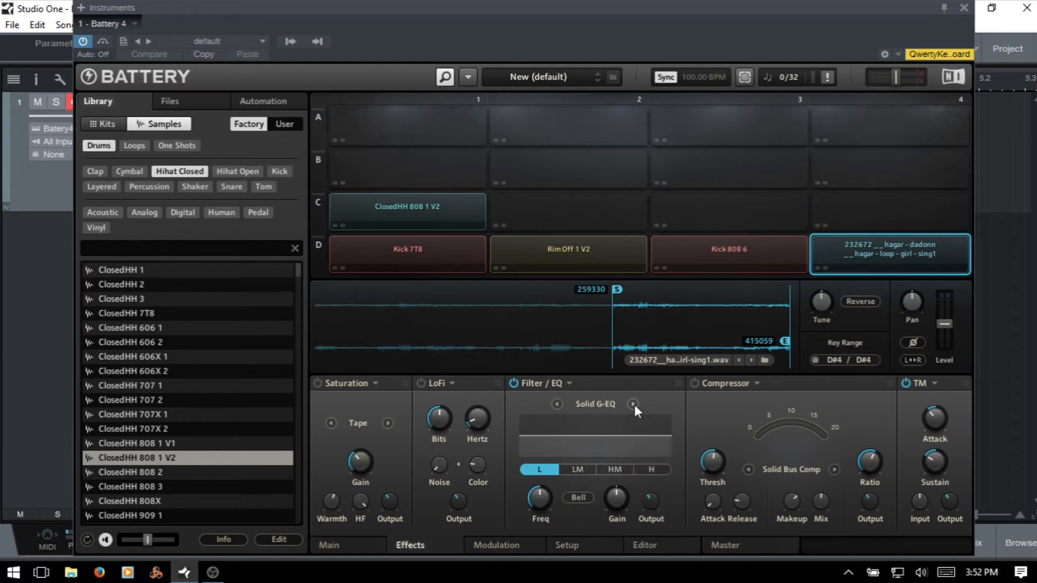
click(633, 404)
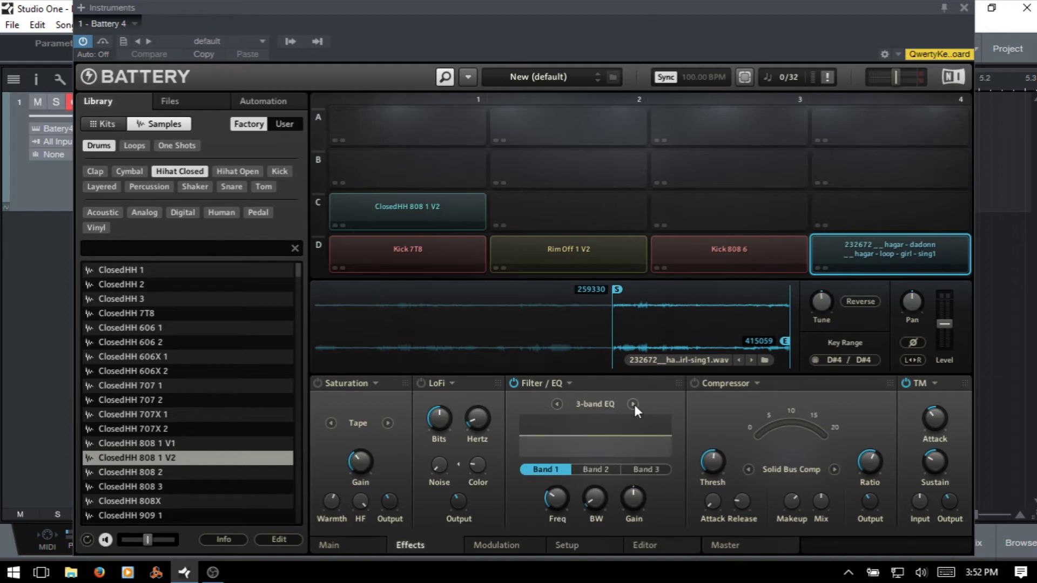
click(632, 404)
click(632, 404)
click(633, 404)
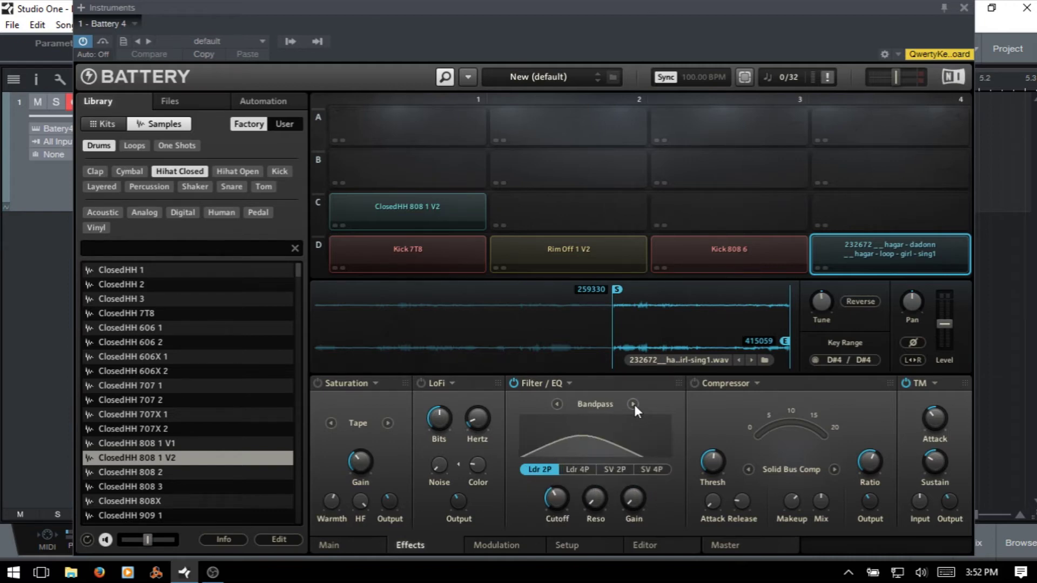
click(633, 404)
click(632, 404)
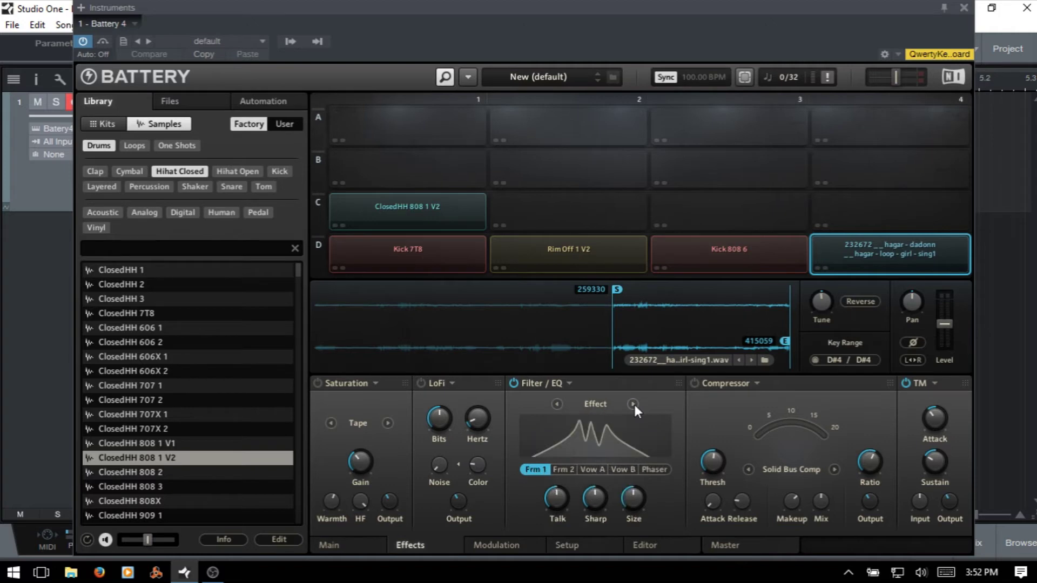
click(633, 404)
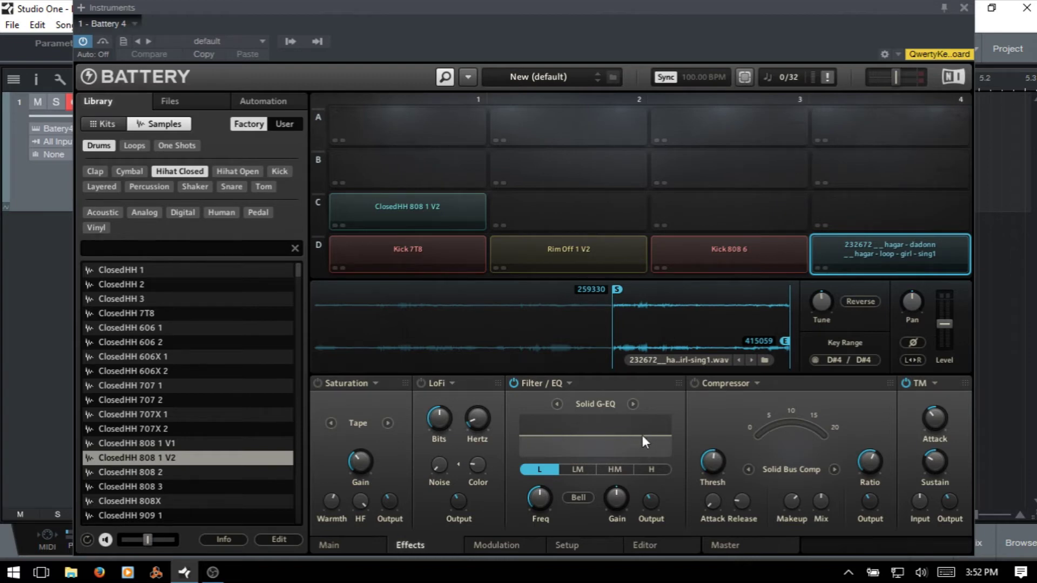
Step: Compare the controls of the L, LM, HM and H bands in Solid G-EQ, including Bell versus Q
mouse_move(642, 506)
click(576, 469)
click(615, 468)
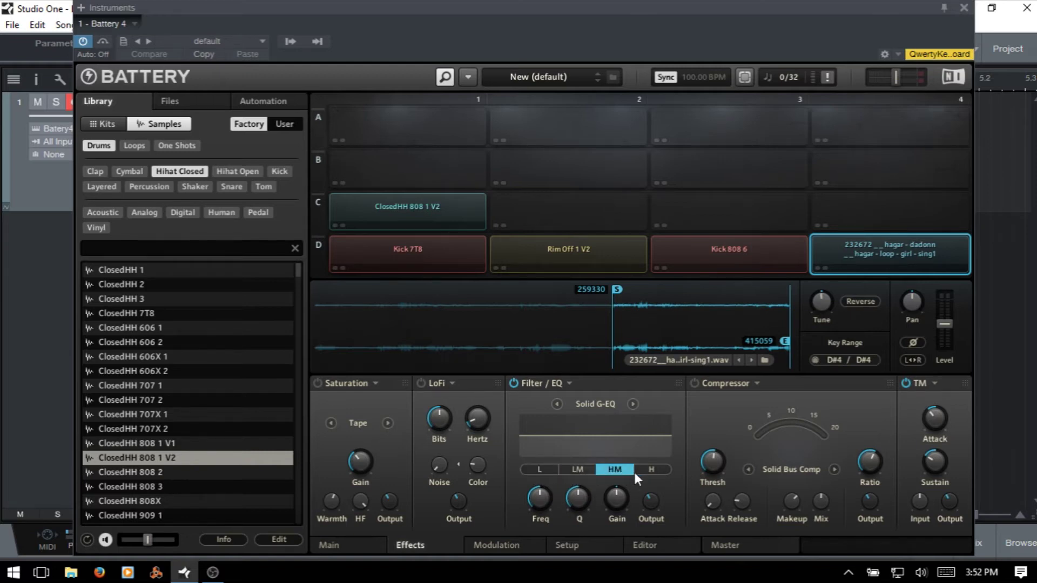
click(649, 470)
click(533, 471)
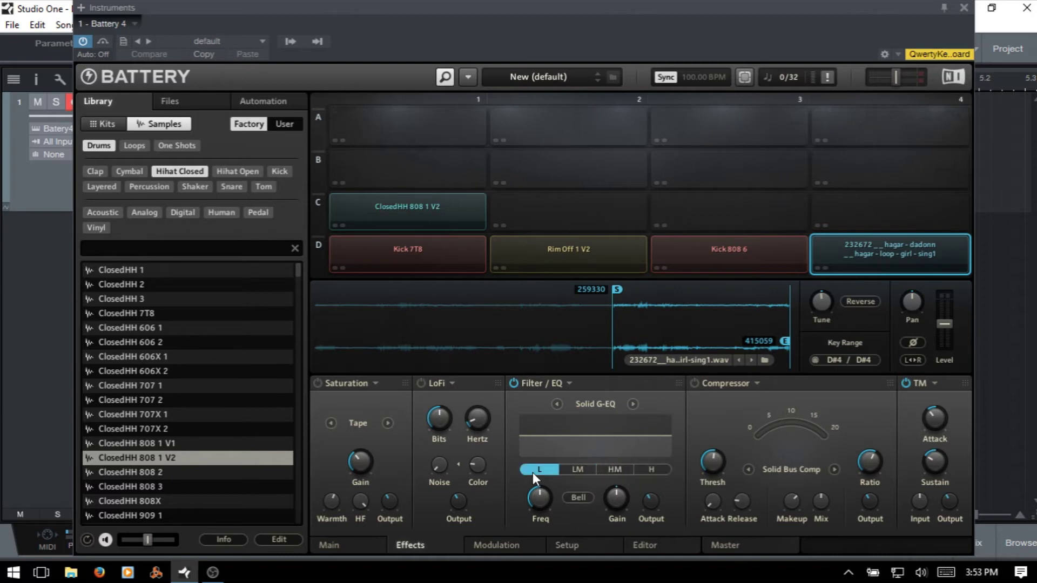
click(653, 469)
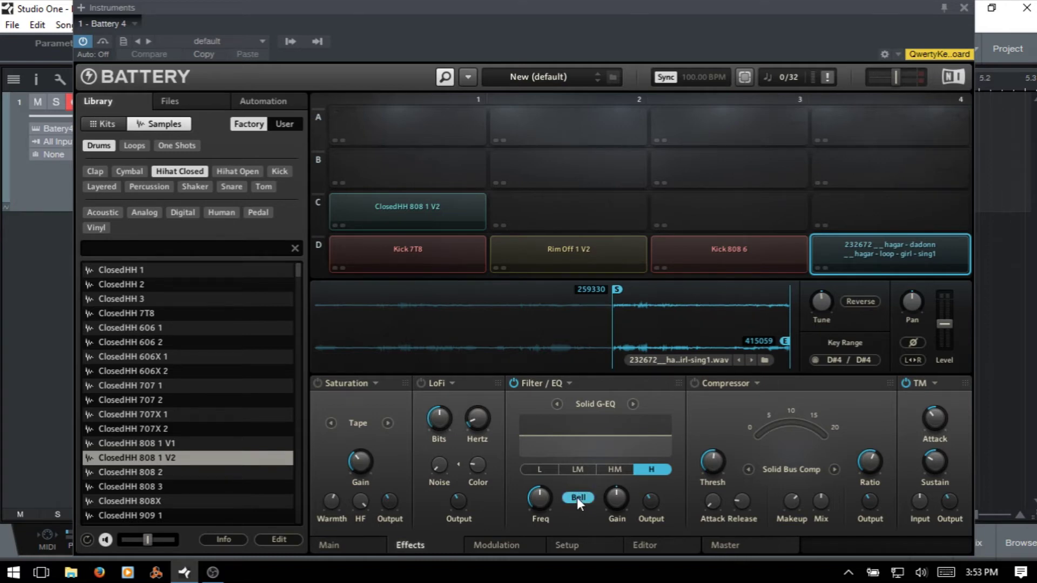
click(539, 468)
click(578, 467)
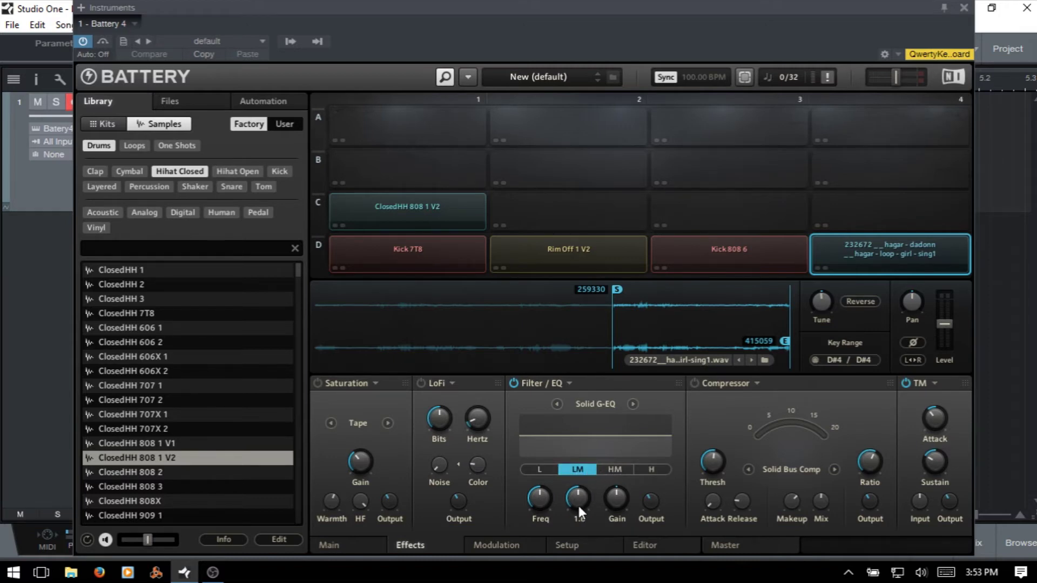
click(614, 470)
Step: Shape the Solid G-EQ LM band with a slight Gain boost, a low Q and a lowered Freq
click(582, 467)
drag(620, 501, 624, 465)
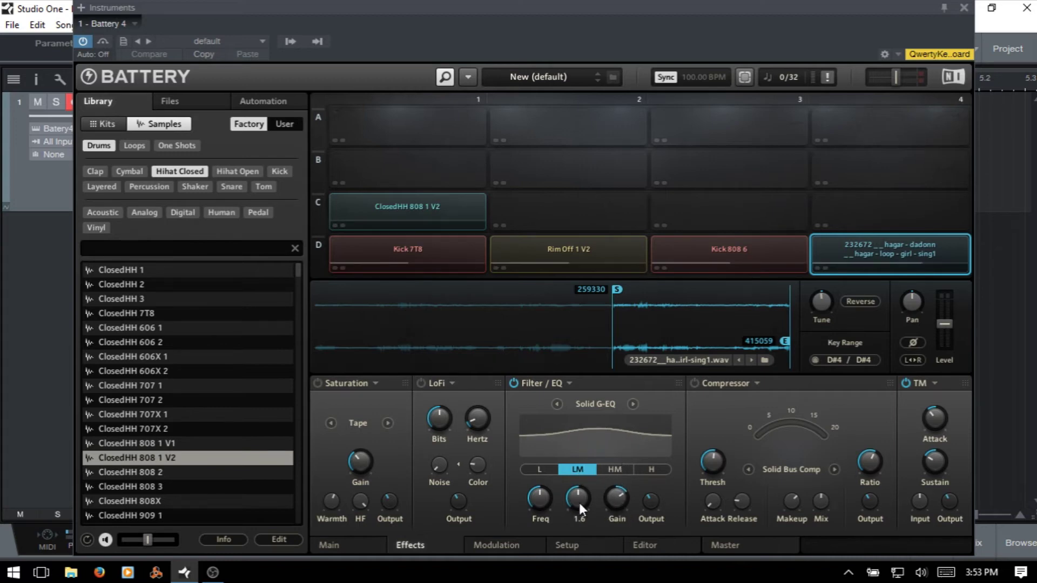
drag(579, 506, 573, 570)
drag(581, 506, 537, 529)
mouse_move(623, 511)
mouse_down()
mouse_move(621, 577)
mouse_move(623, 513)
mouse_up()
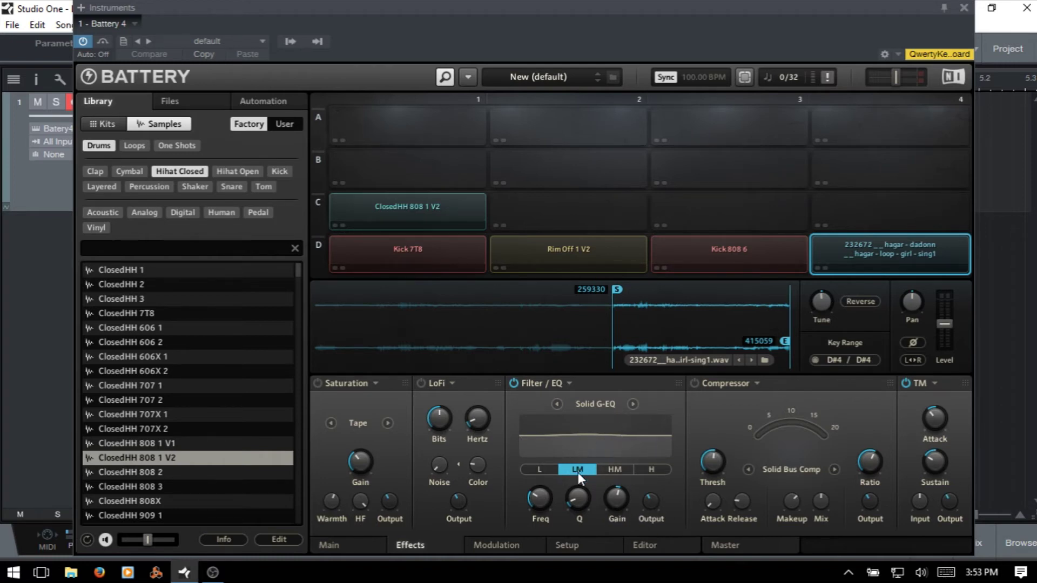
Step: Review the four Solid G-EQ bands again, finishing on the L band
click(539, 470)
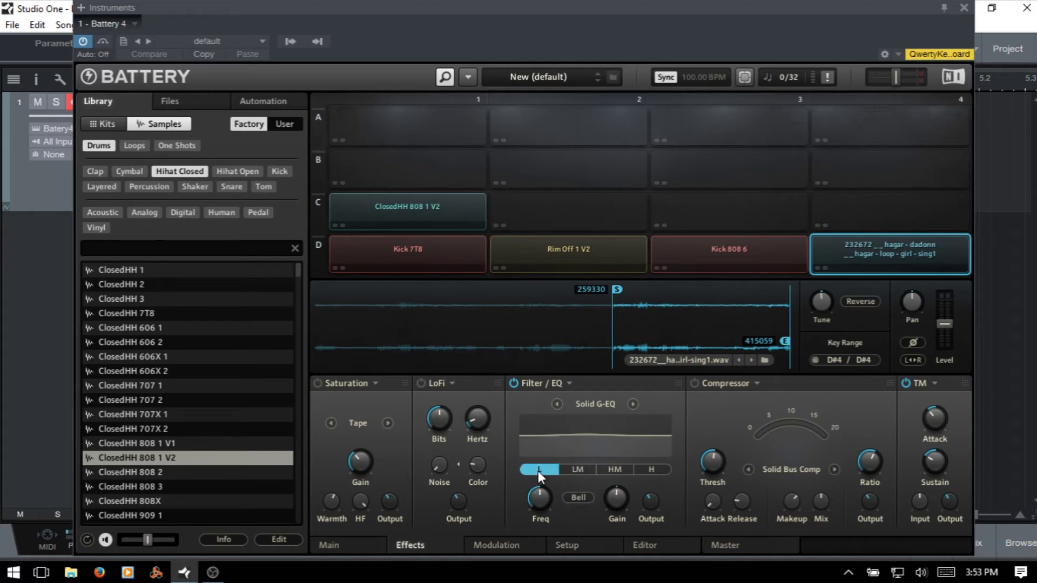
click(579, 469)
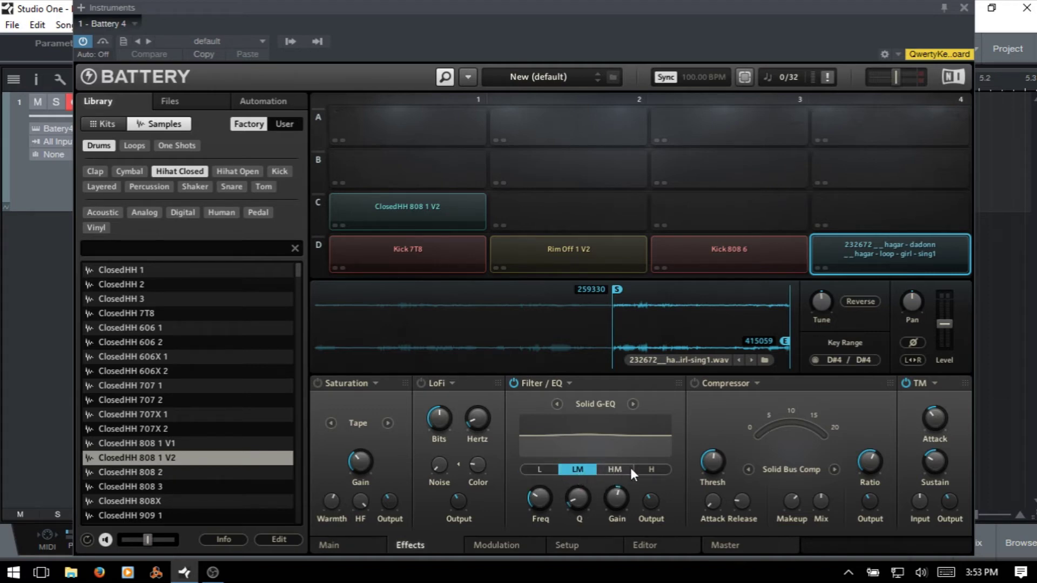
click(653, 467)
click(616, 470)
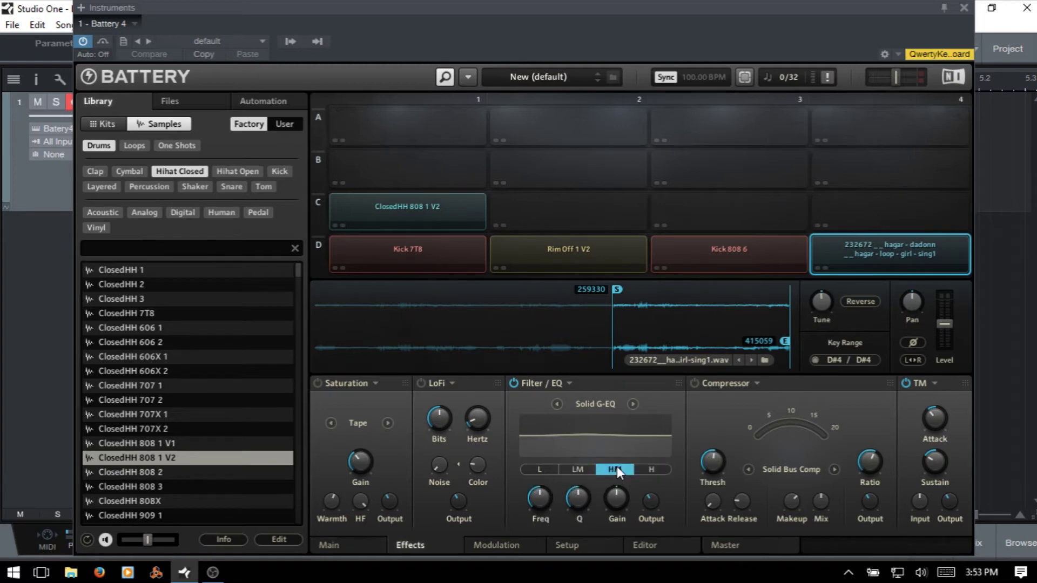
click(581, 469)
click(537, 471)
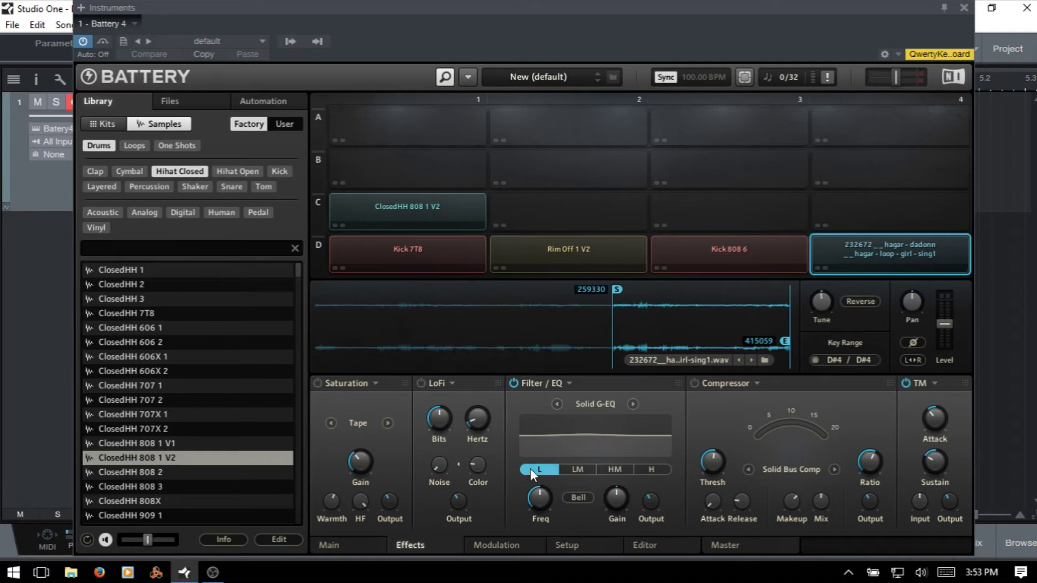
Step: Switch Filter/EQ to 3-band EQ and examine the controls of Band 1, Band 2 and Band 3
click(633, 404)
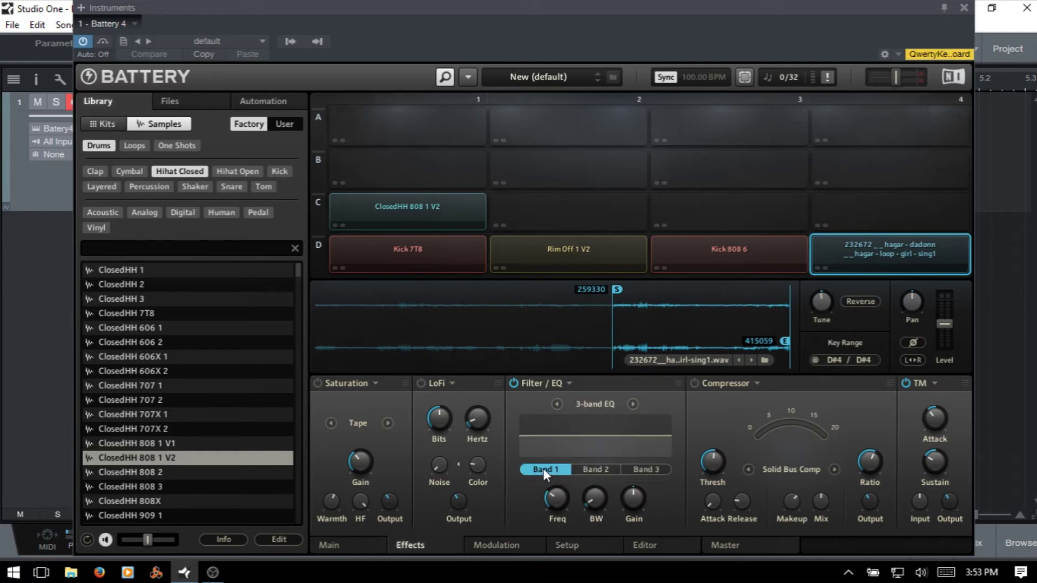
mouse_move(599, 500)
click(598, 467)
click(653, 467)
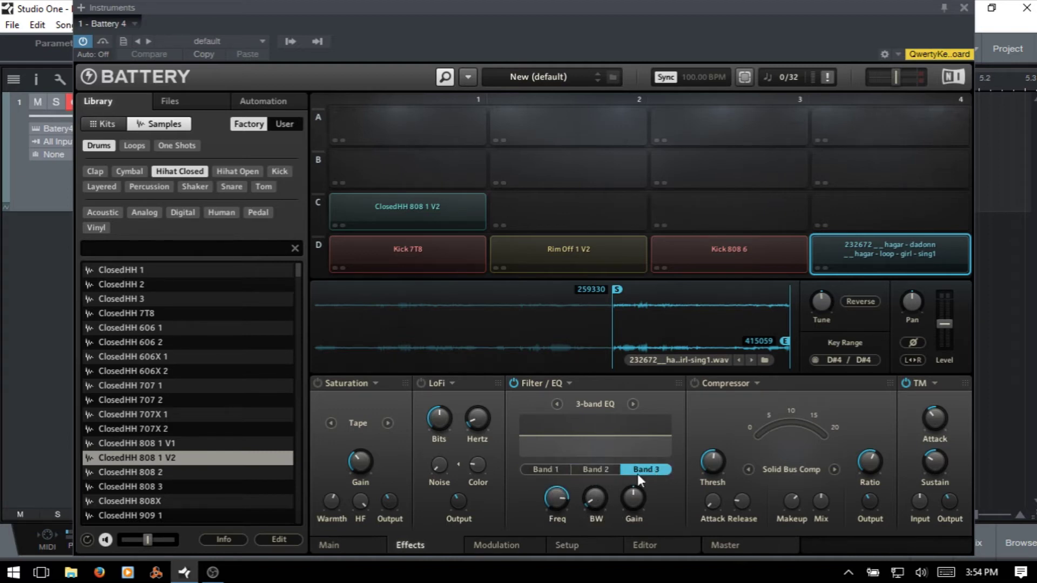
Step: Change Filter/EQ to Lowpass, view the Daft, Ldr 4P and Ldr 2P curves, and return to Ldr 1P
click(633, 405)
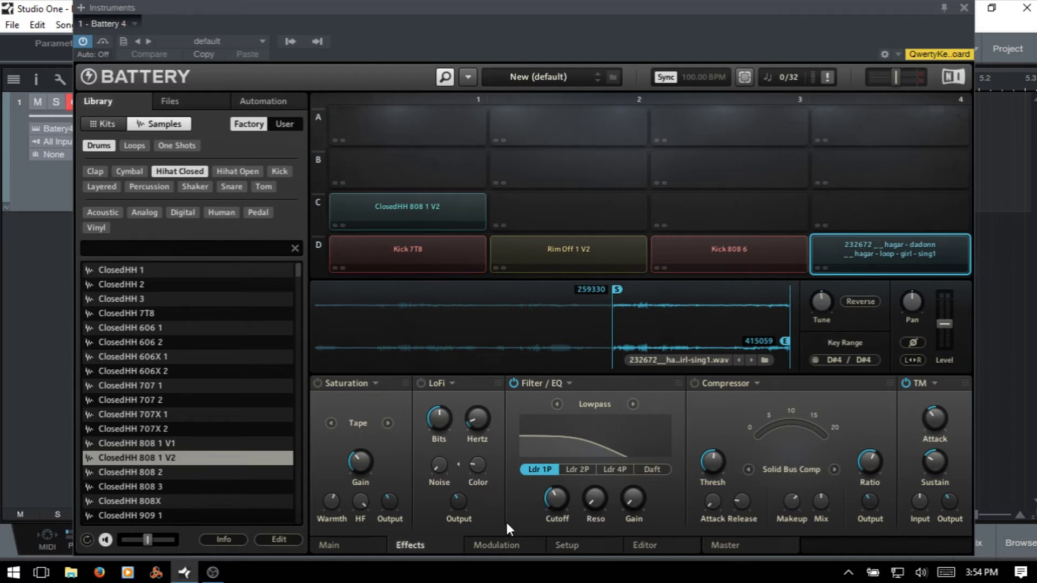
click(657, 468)
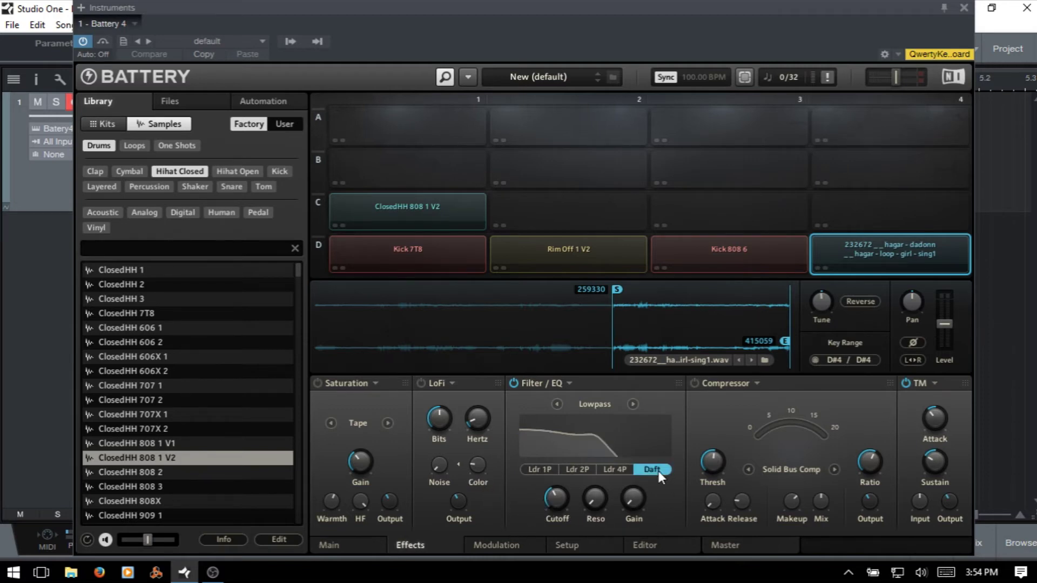
click(617, 469)
click(578, 470)
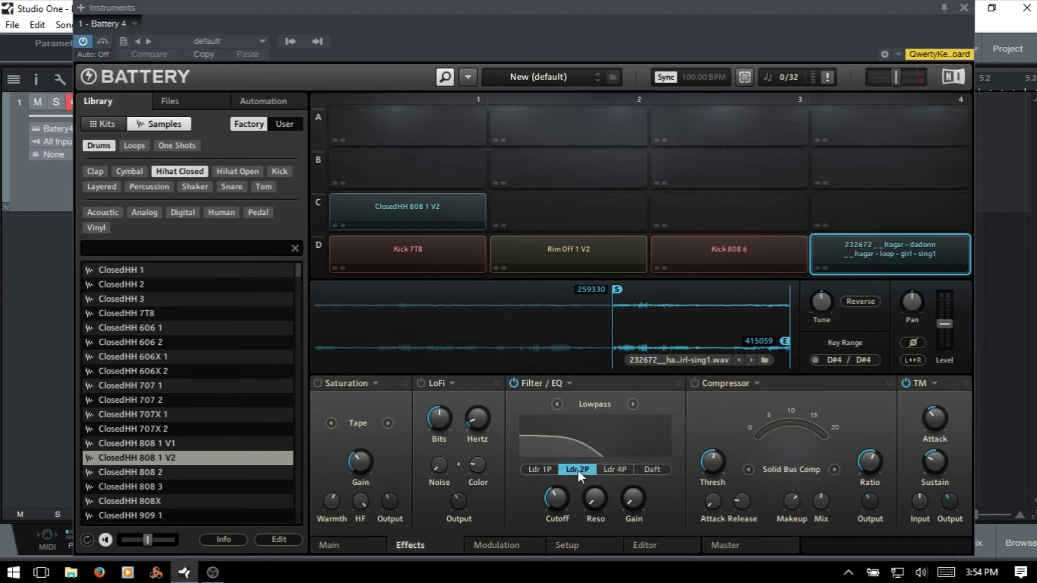
click(533, 467)
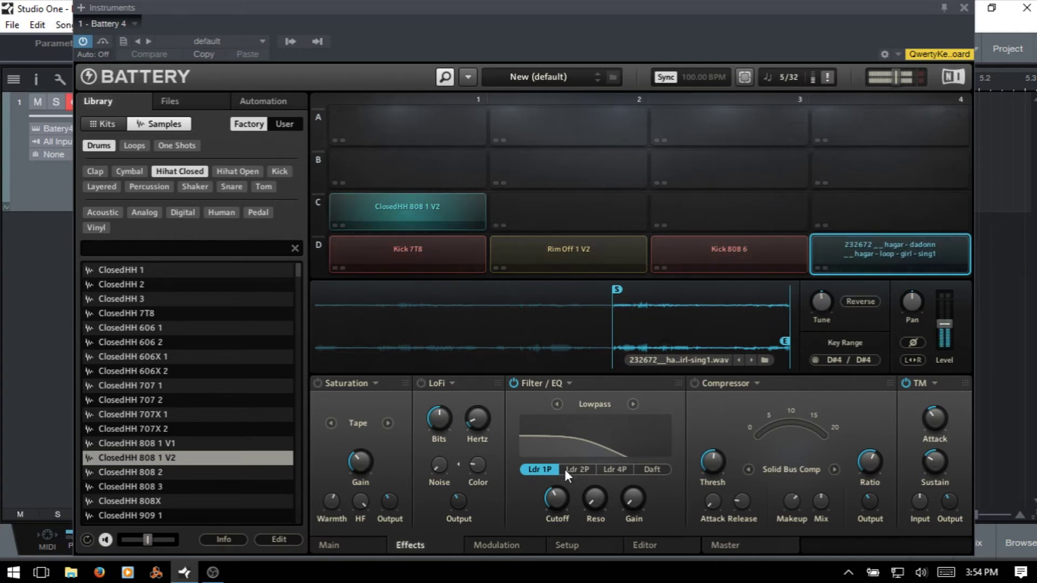
Step: Raise the Lowpass Cutoff and Reso and adjust Gain while auditioning Ldr 1P, Ldr 2P, Ldr 4P and Daft during playback
mouse_move(556, 497)
drag(556, 497, 596, 464)
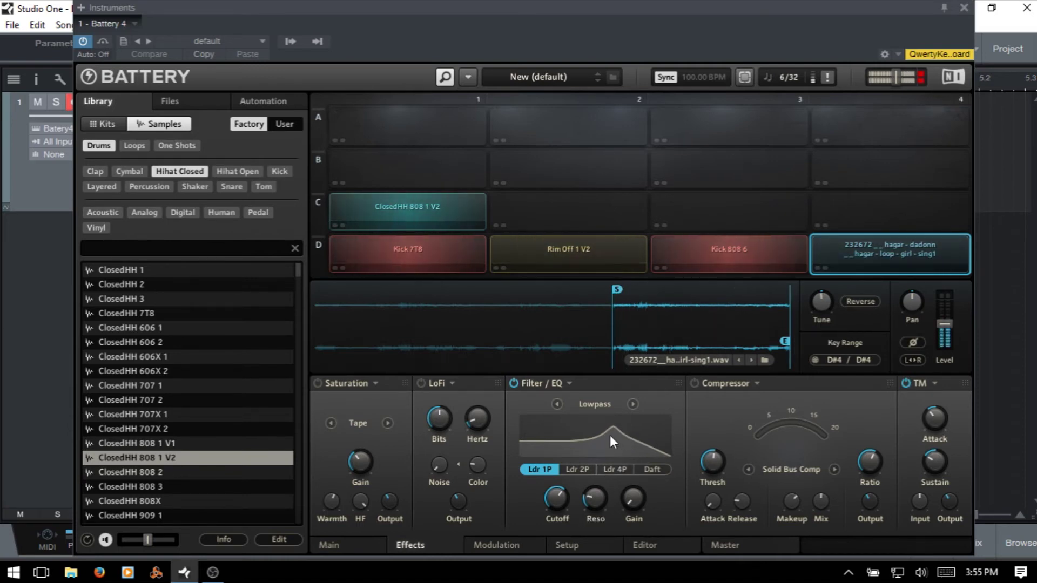
click(581, 468)
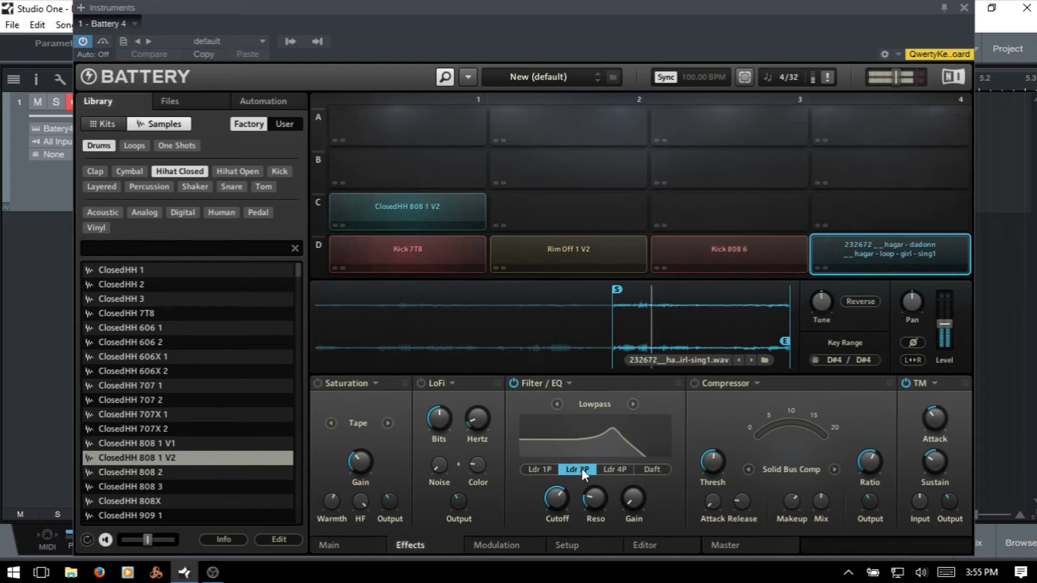
click(615, 468)
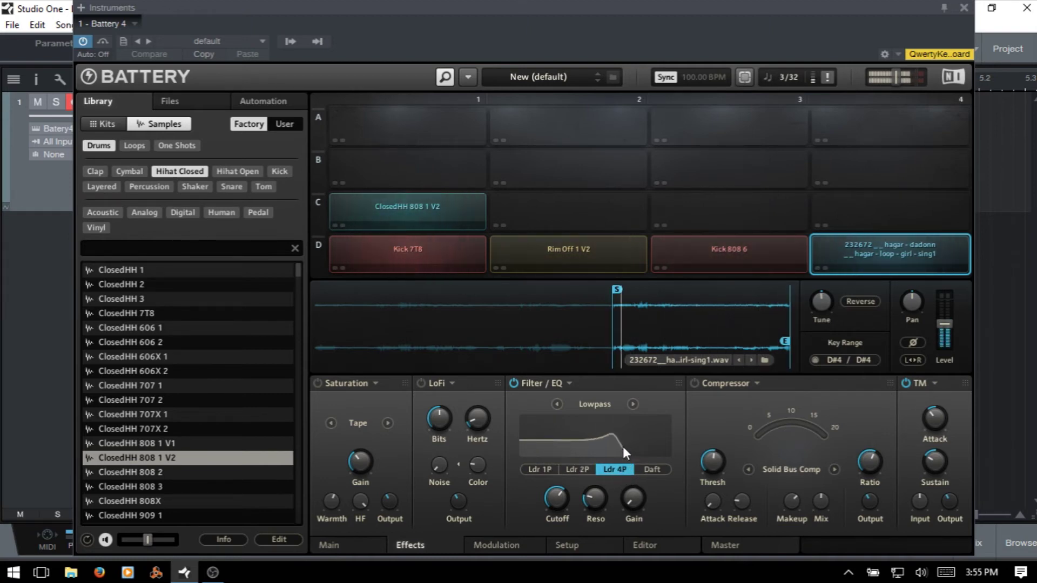
drag(597, 504, 634, 497)
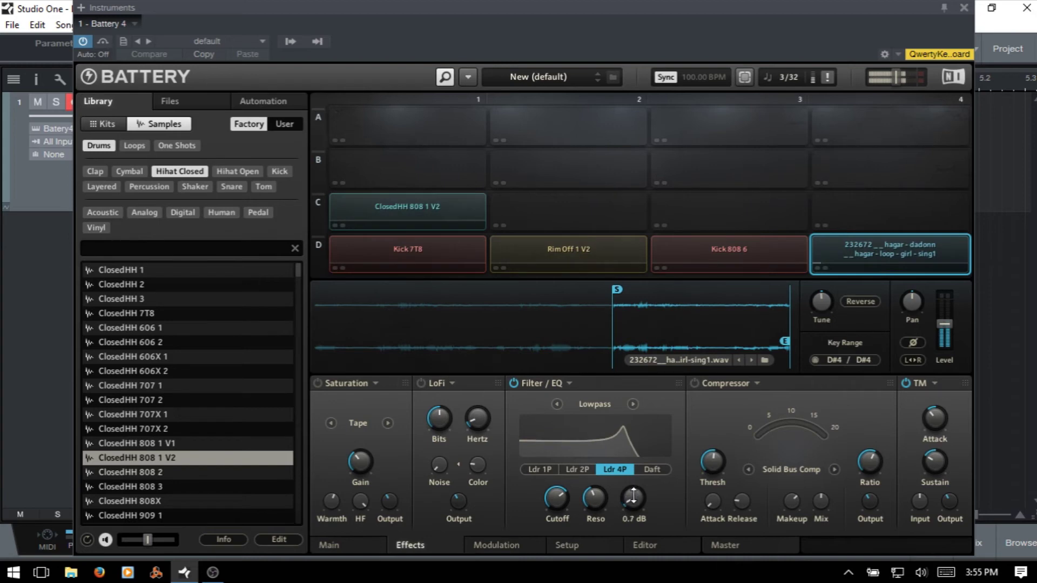
click(655, 467)
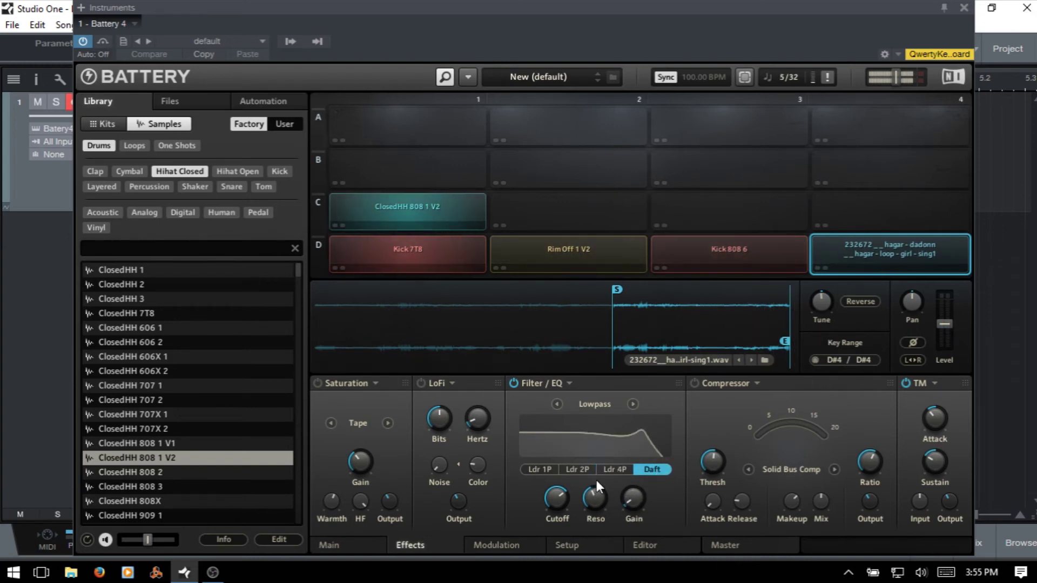
Step: Switch Filter/EQ to Highpass and audition the Ldr 1P, Ldr 2P, Ldr 4P and Daft variants
click(632, 404)
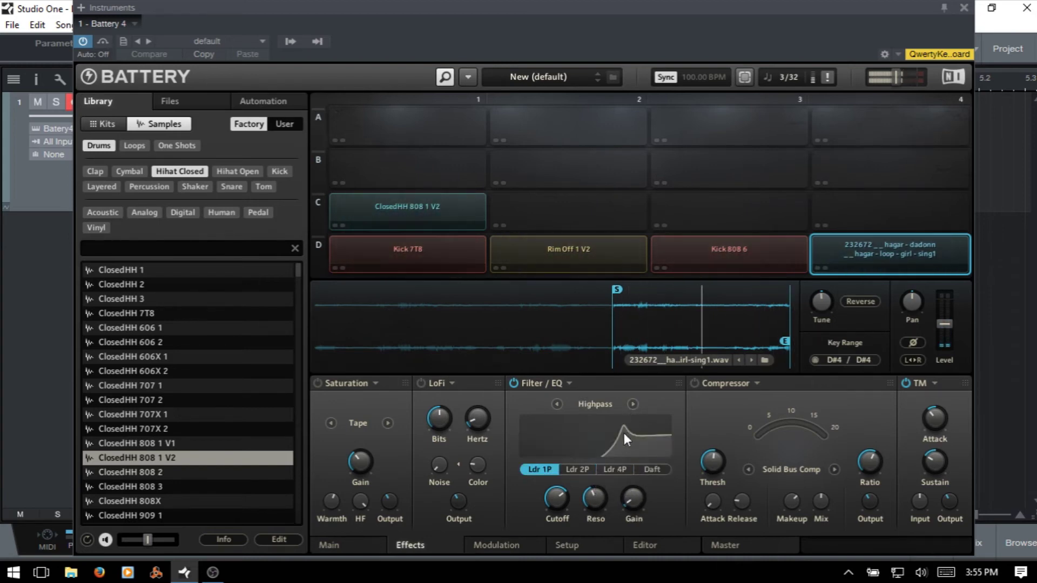
click(580, 468)
click(611, 468)
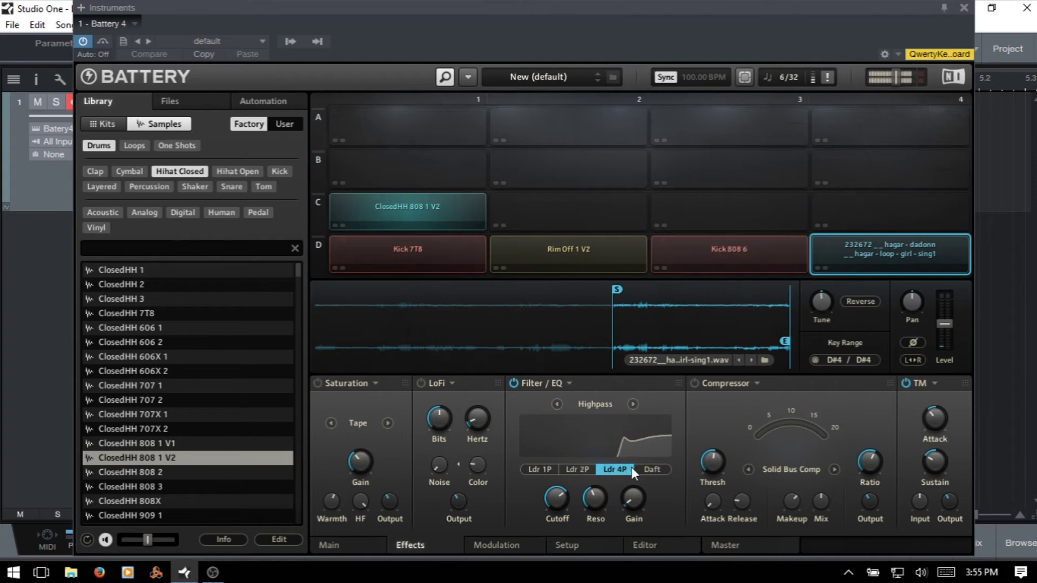
click(652, 469)
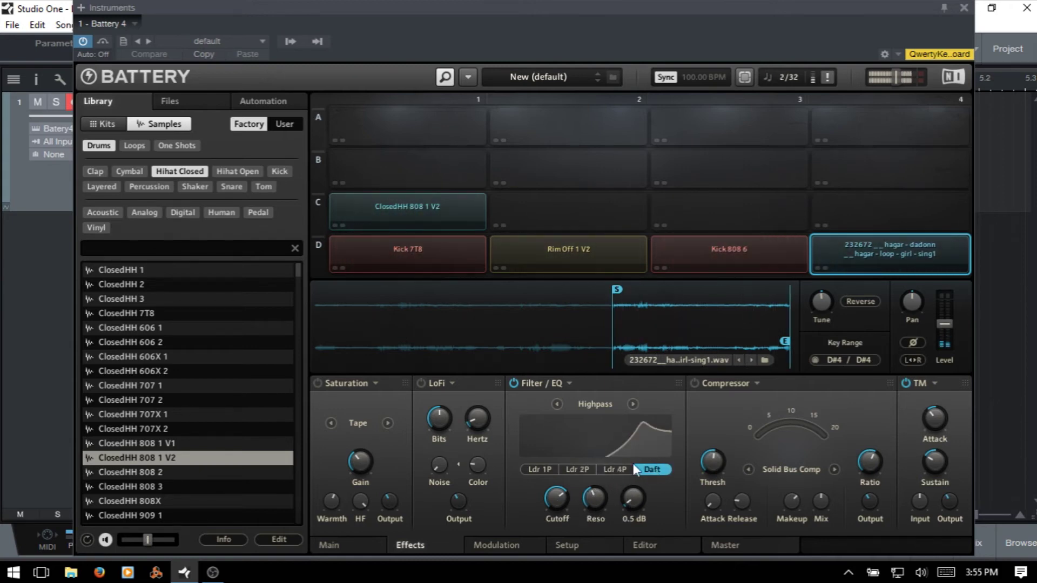
Step: Switch Filter/EQ to Bandpass and compare the Ldr 2P, SV 2P and SV 4P variants, finishing on SV 4P
click(632, 405)
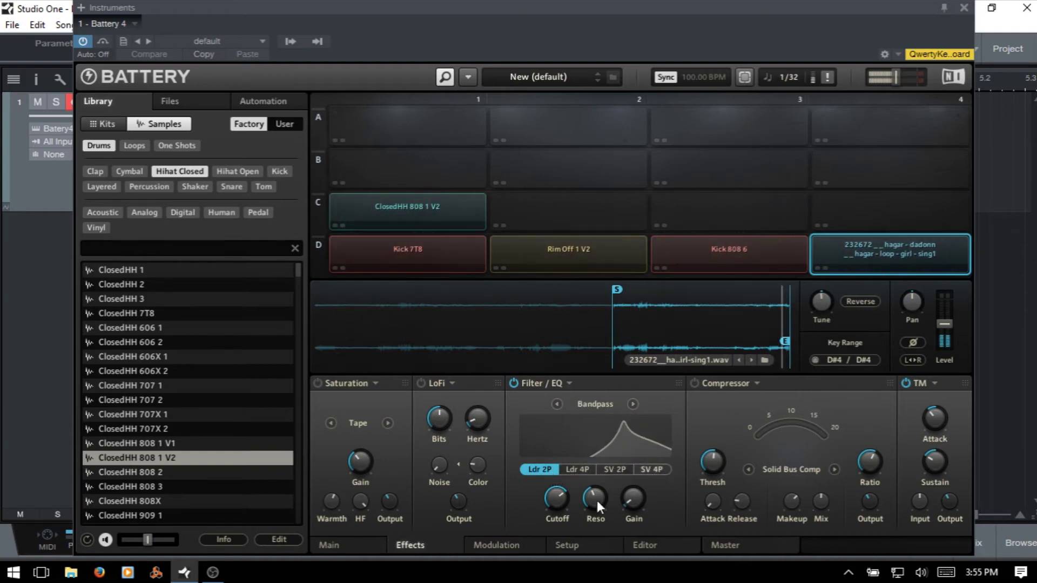
mouse_move(601, 503)
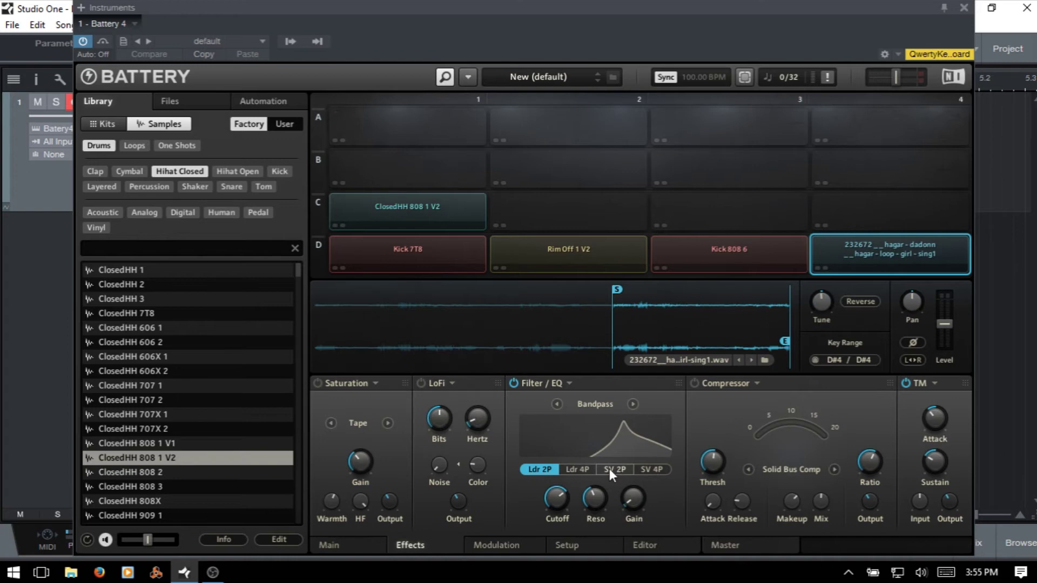
mouse_move(555, 496)
click(614, 470)
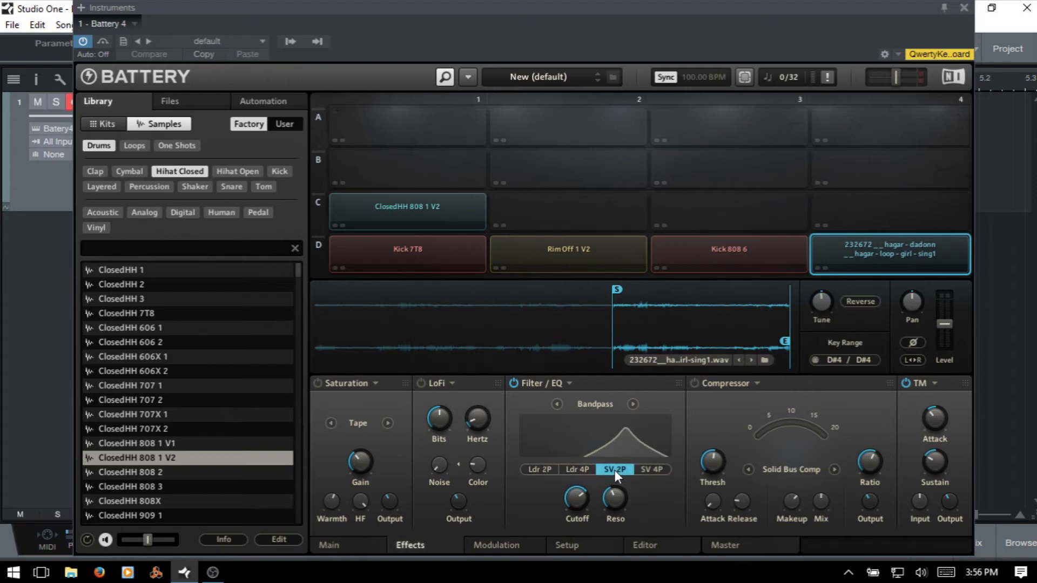
click(649, 471)
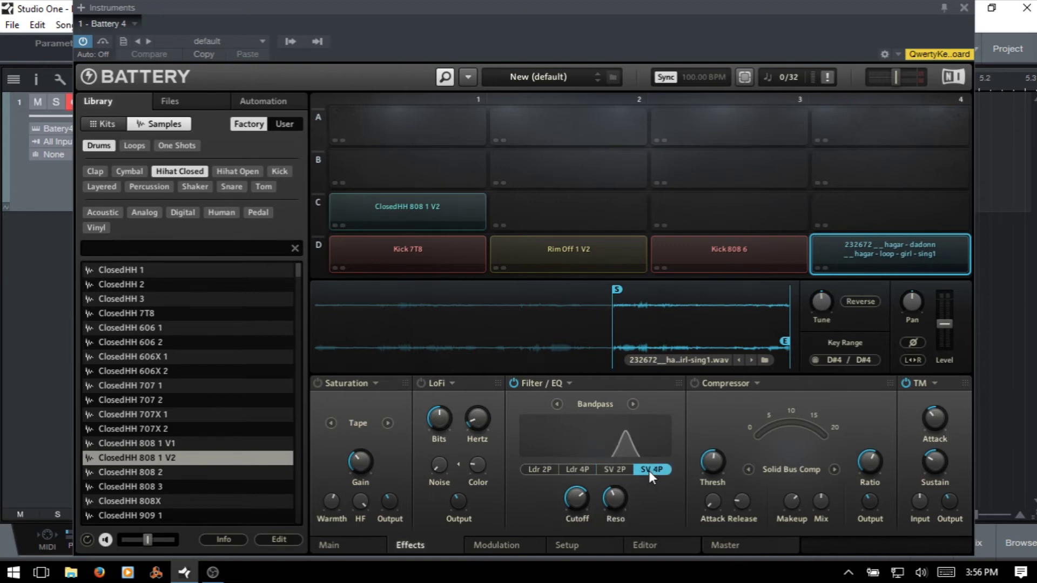
Step: Switch Filter/EQ to Peak/Notch, compare the Ldr Notch, SV Notch and SV BR curves, and return to Ldr Peak
click(632, 404)
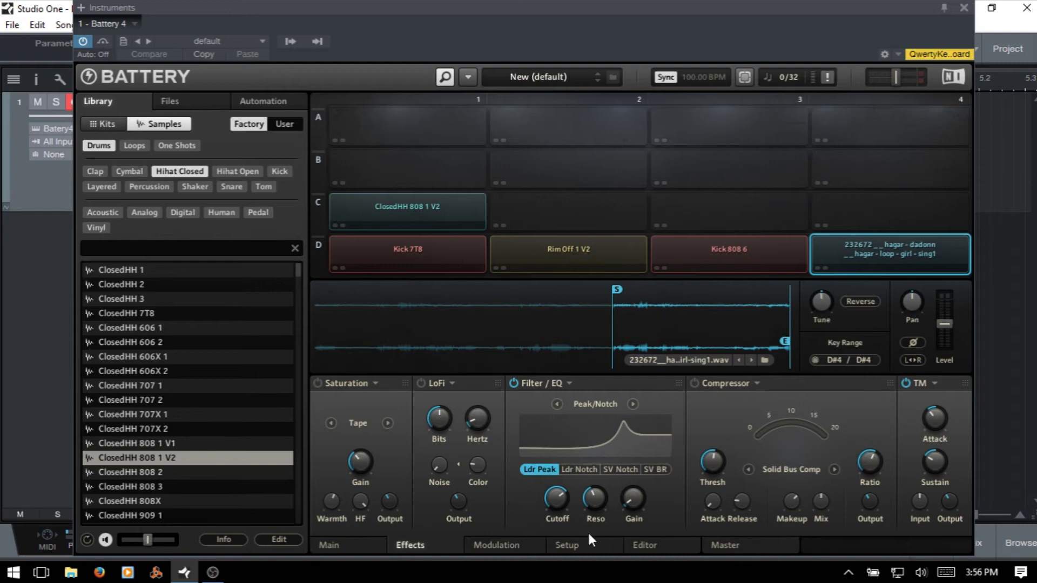
click(578, 469)
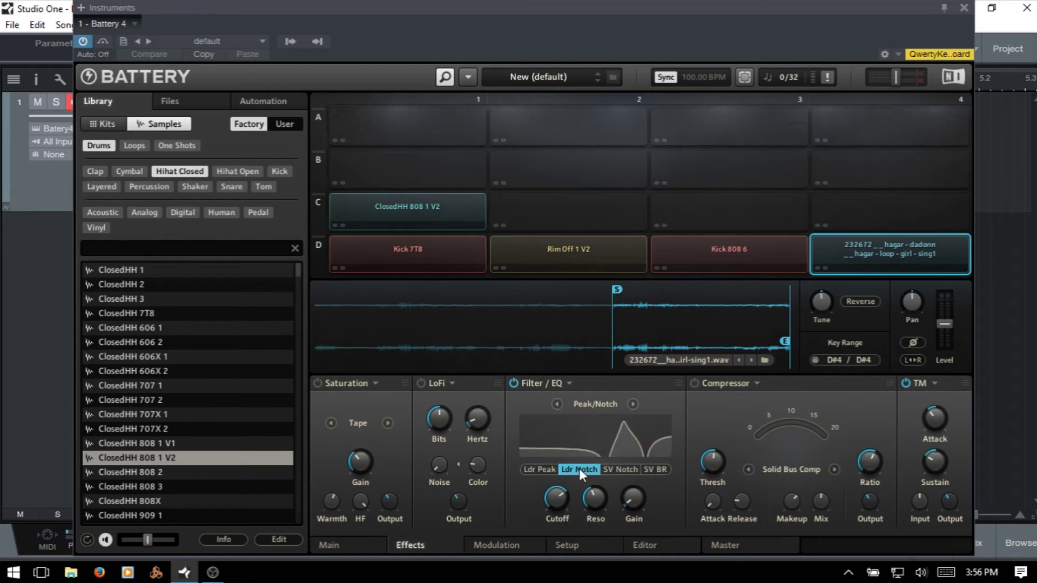
click(619, 468)
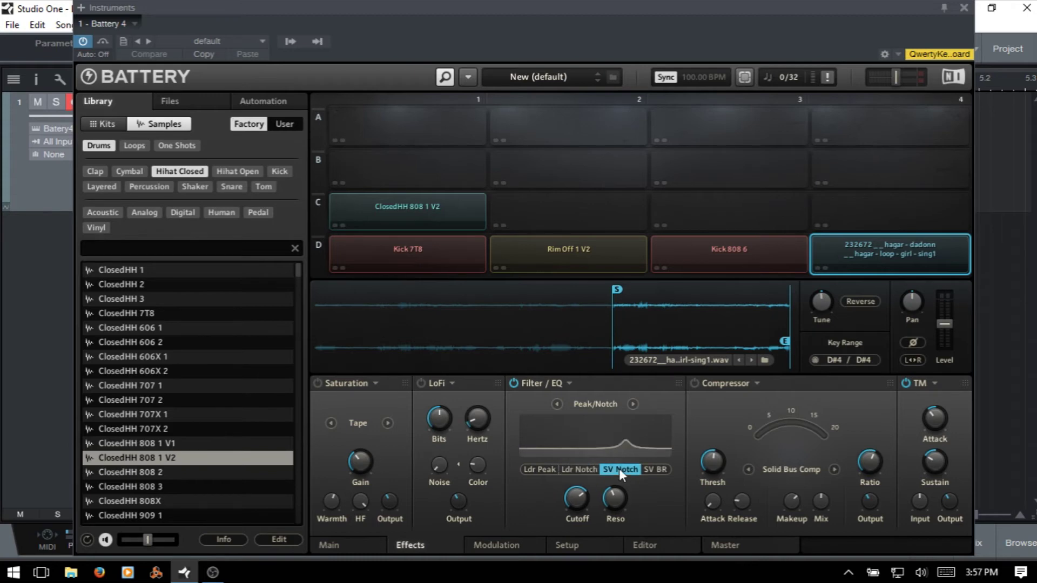
click(660, 470)
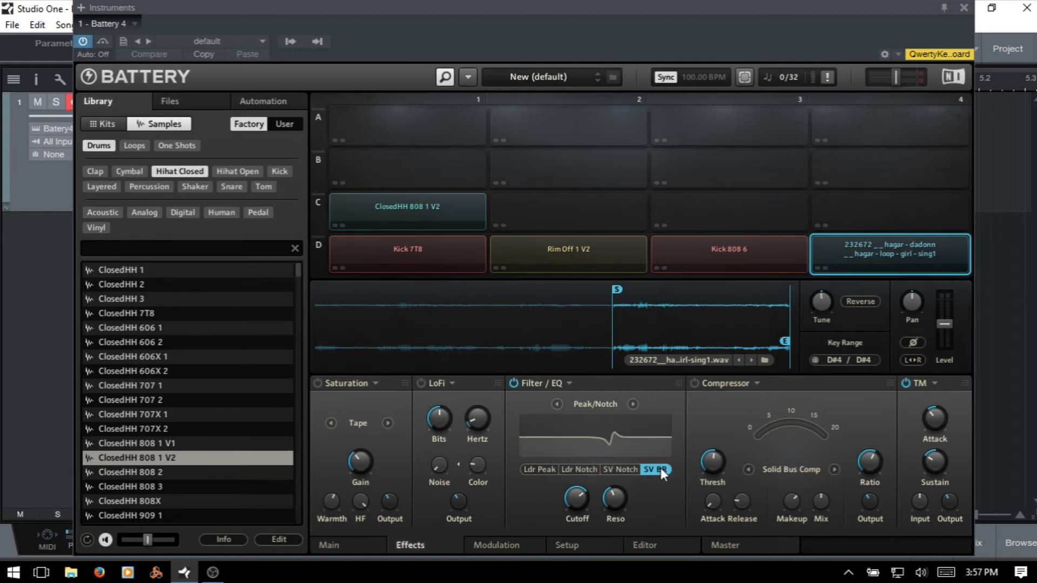
click(539, 469)
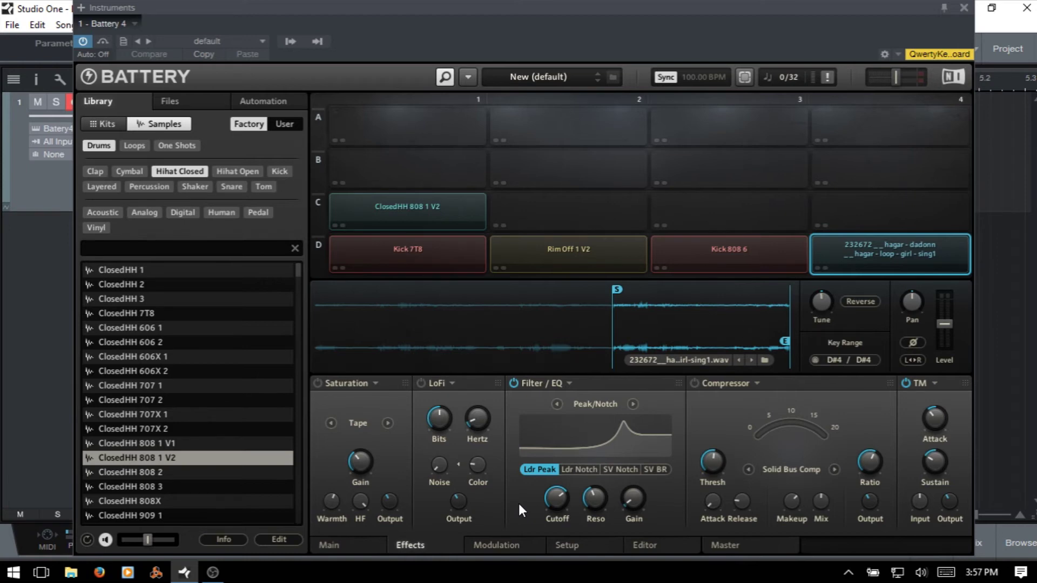
Step: Select the SV Notch variant and audition Reso and Cutoff changes during playback, raising Reso to 68%
click(622, 468)
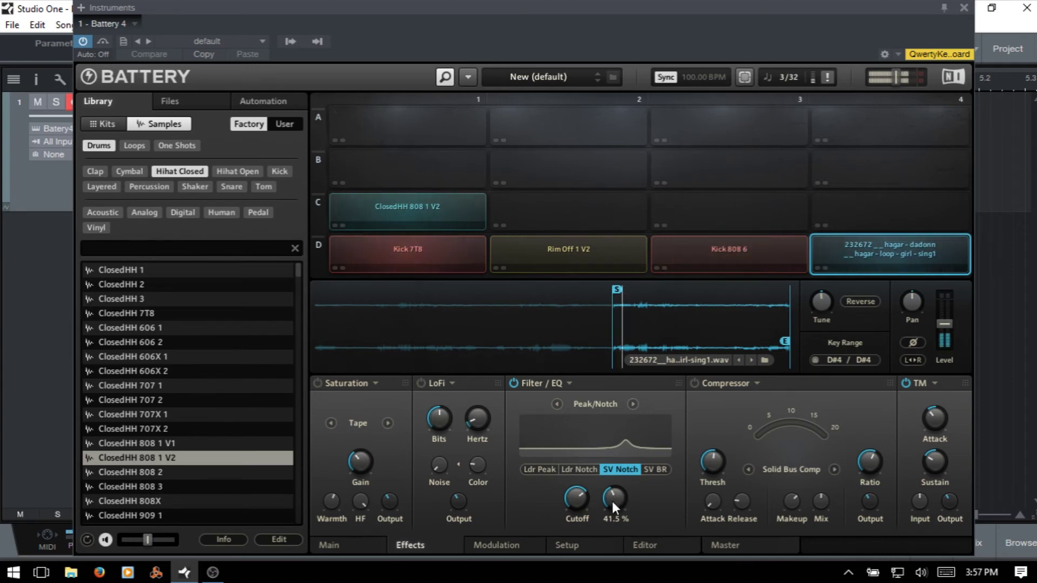
drag(617, 495, 619, 533)
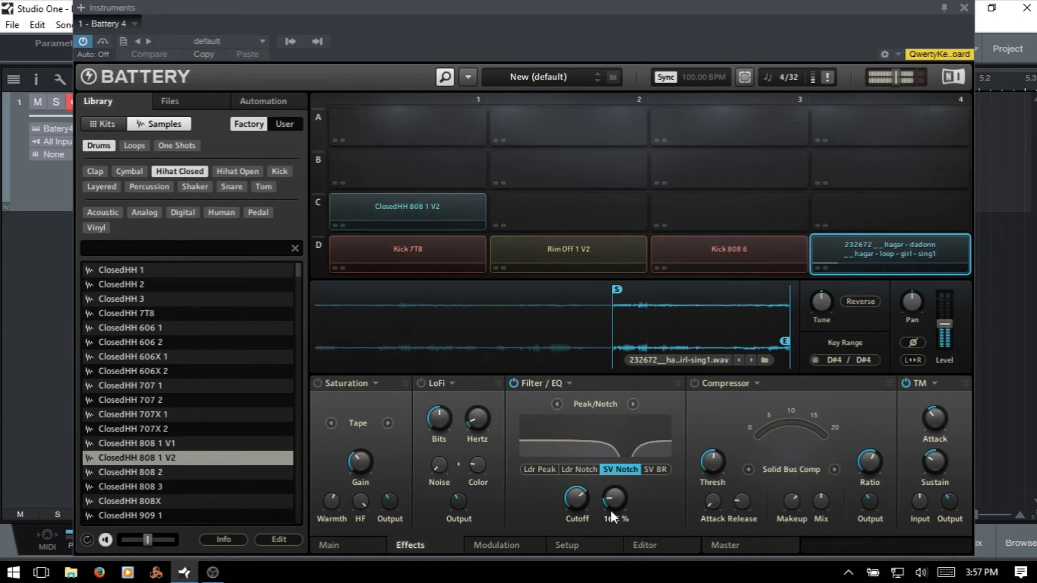
mouse_move(579, 498)
drag(579, 498, 623, 415)
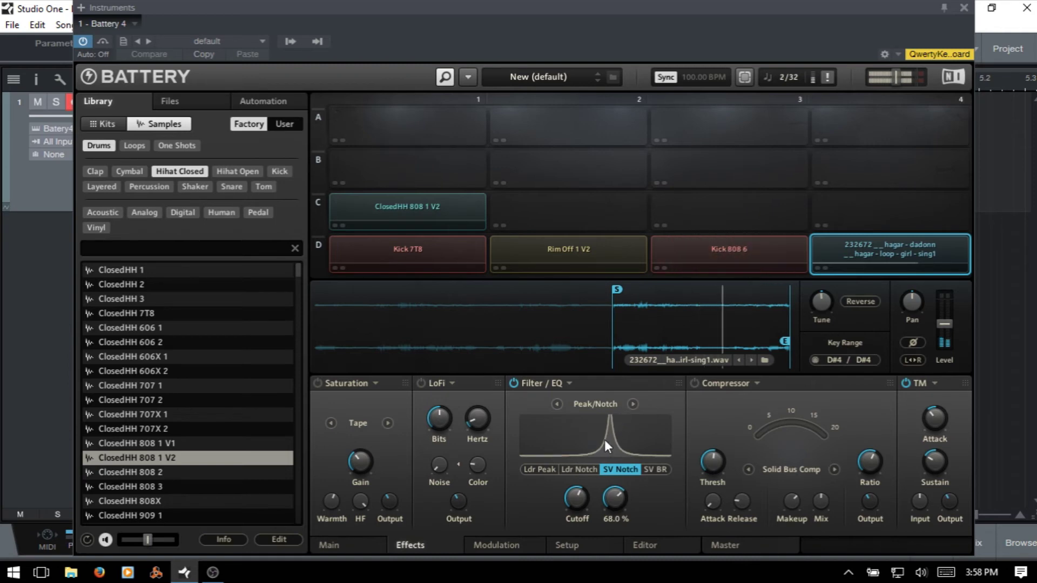
mouse_move(569, 497)
mouse_down()
mouse_move(580, 480)
mouse_move(582, 548)
mouse_move(579, 481)
mouse_up()
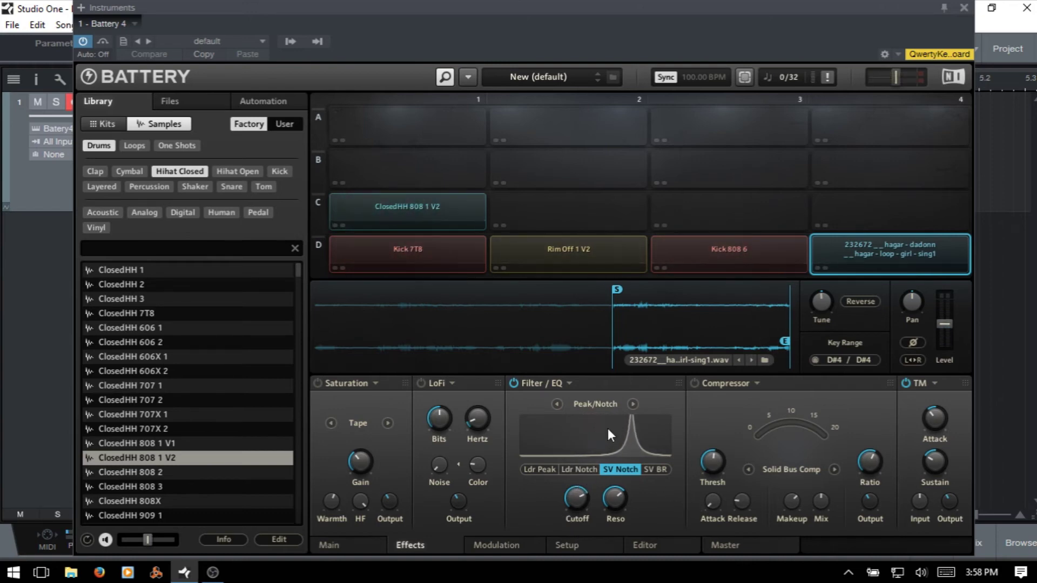
Step: Switch Filter/EQ to Effect, view the Frm 2, Vow A, Vow B and Phaser variants, and return to Frm 1
click(632, 404)
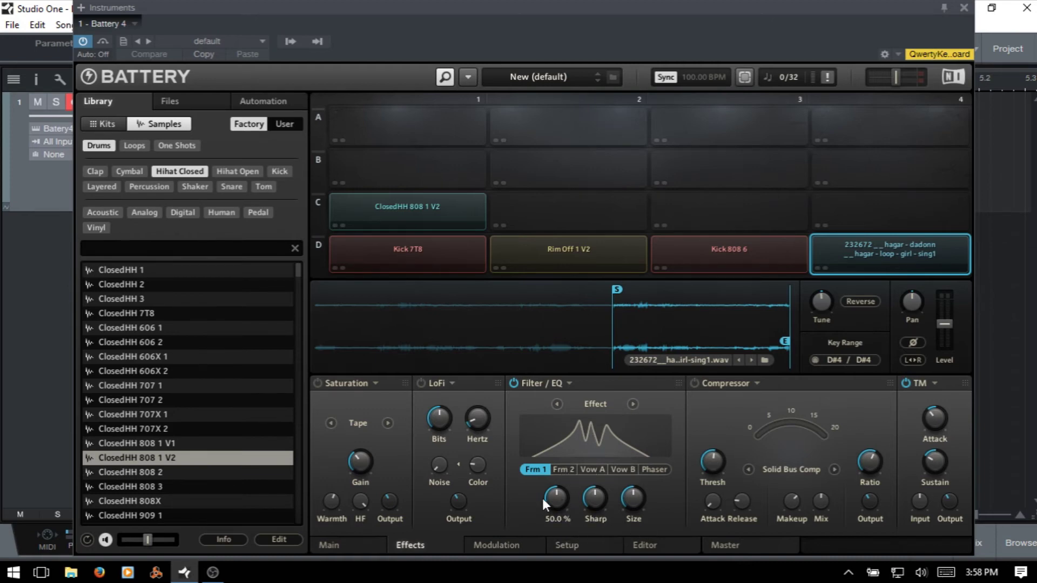
click(559, 470)
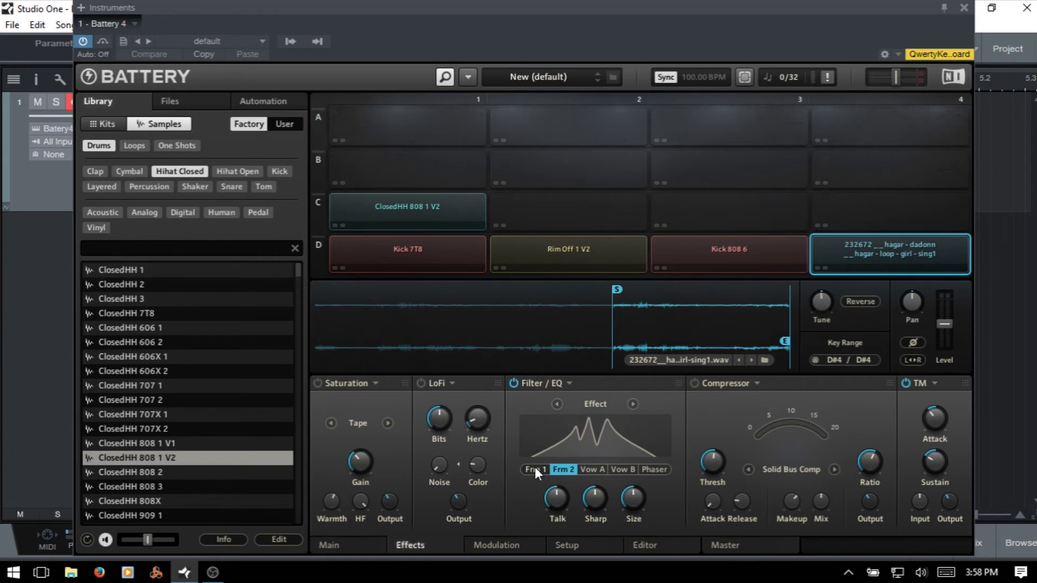
click(535, 468)
click(592, 469)
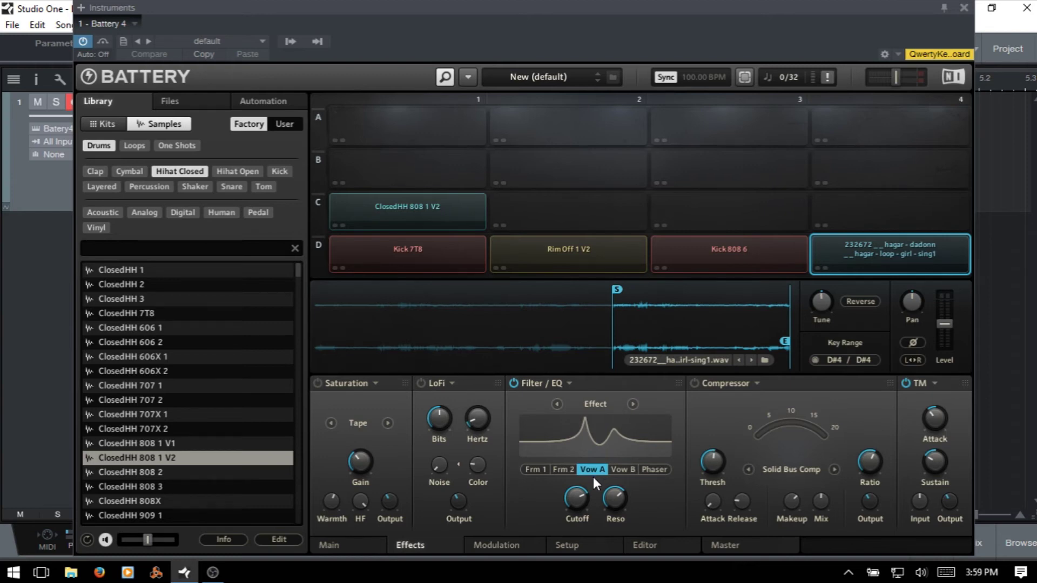
click(620, 468)
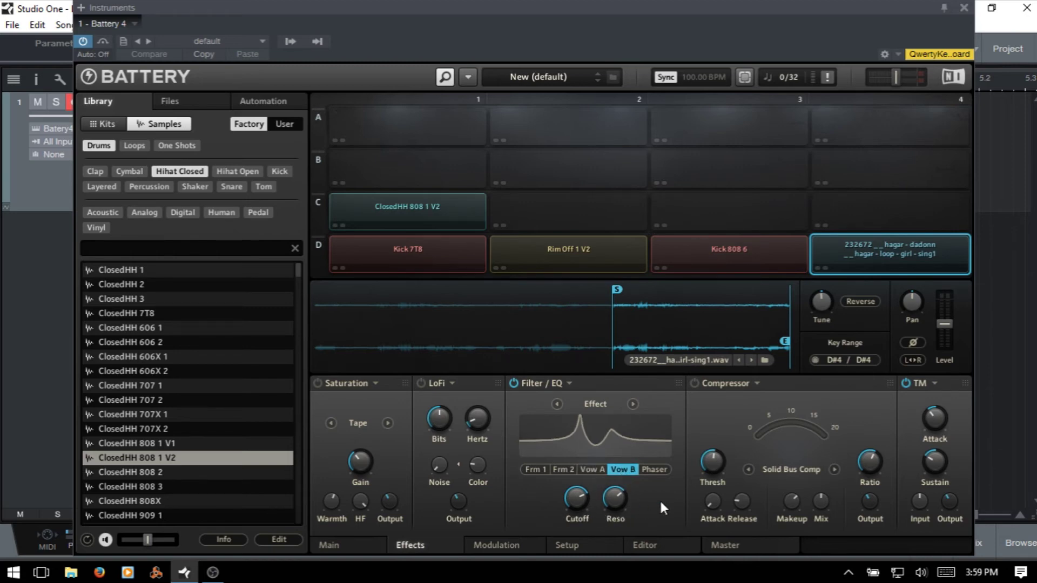
click(657, 469)
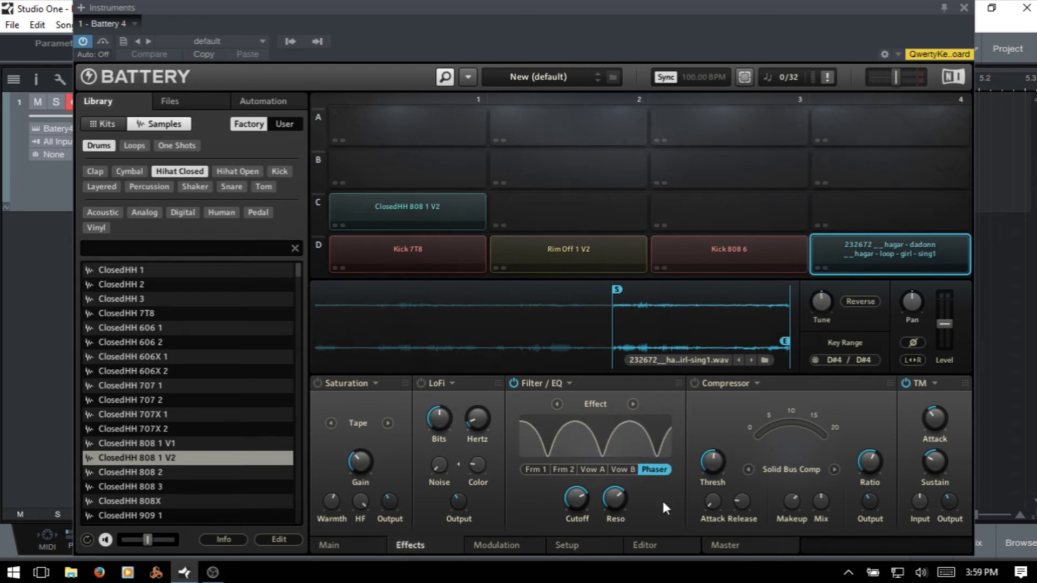
click(590, 470)
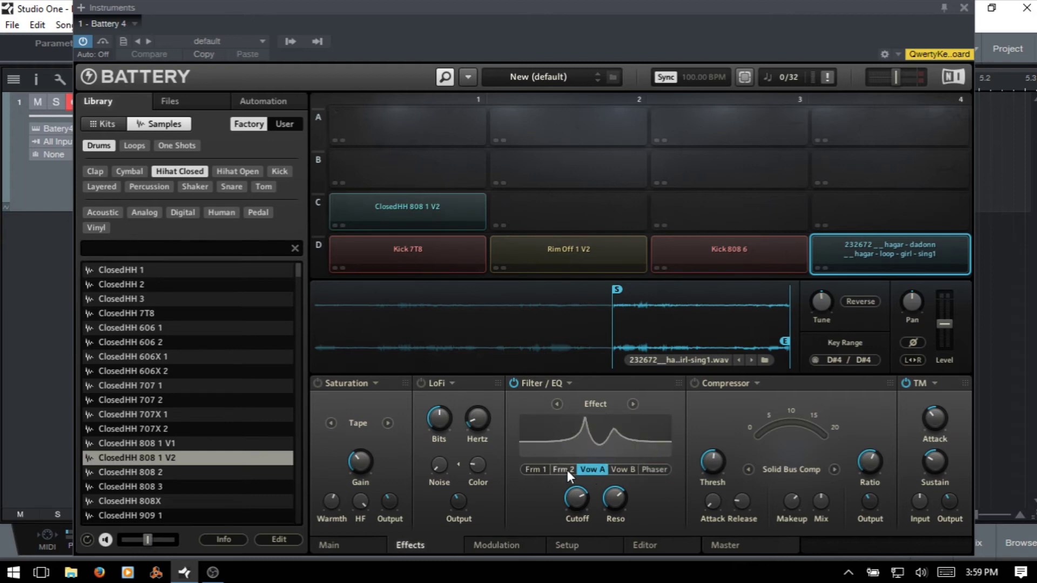
click(561, 469)
click(530, 468)
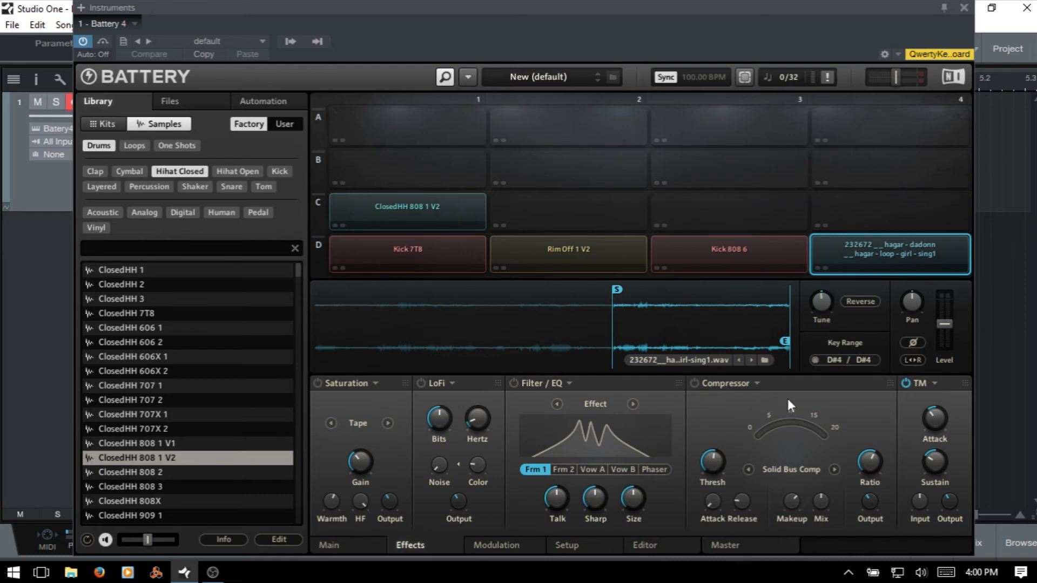
Step: Look through the Compressor's factory preset categories, including Pro and Solid Bus, without loading a preset
click(758, 382)
mouse_move(805, 401)
mouse_move(864, 401)
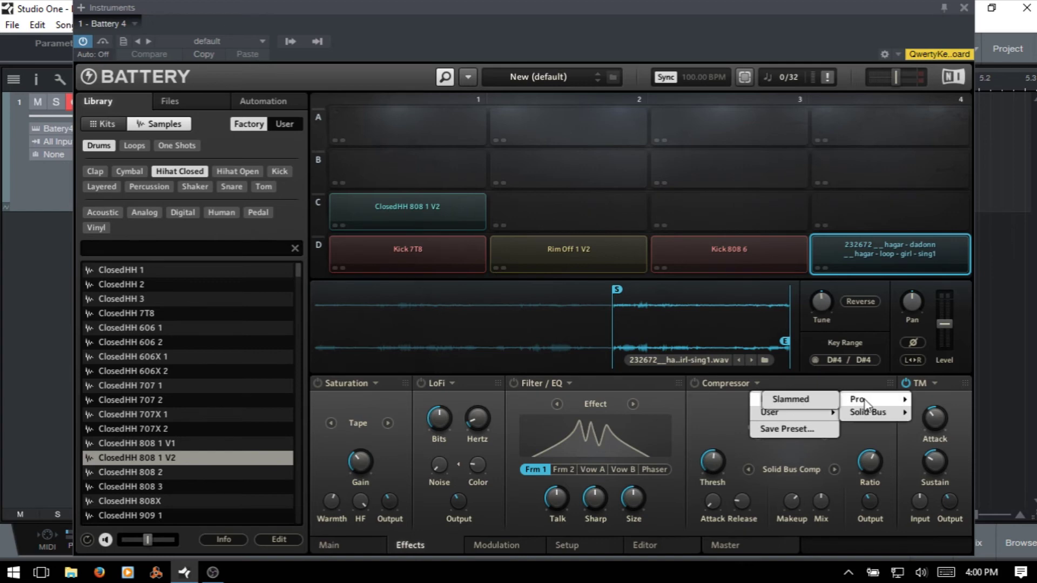
click(759, 426)
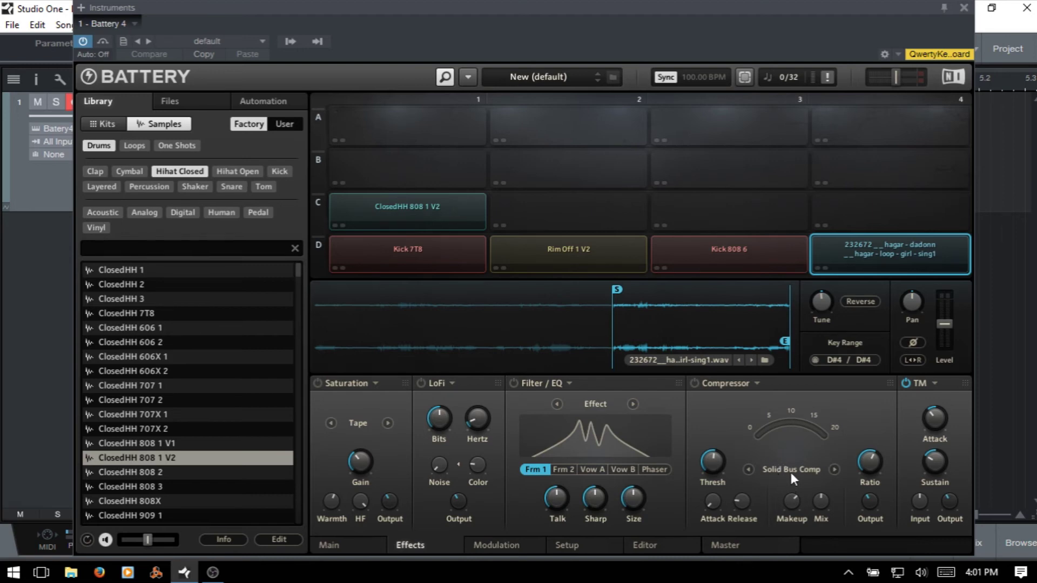
Step: Cycle the enabled Compressor through the Classic and Pro models and return to Solid Bus Comp
click(834, 470)
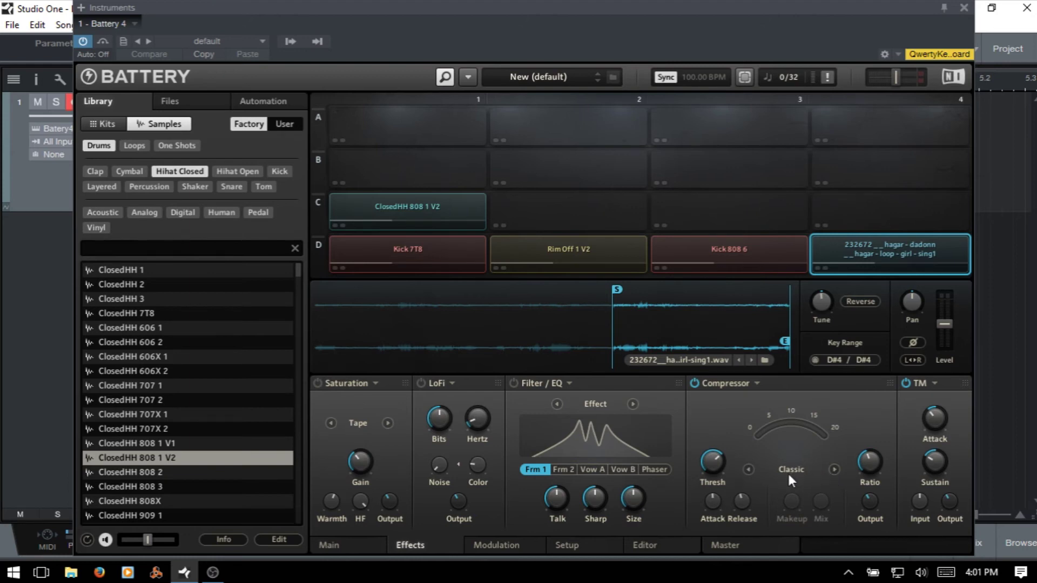
click(833, 469)
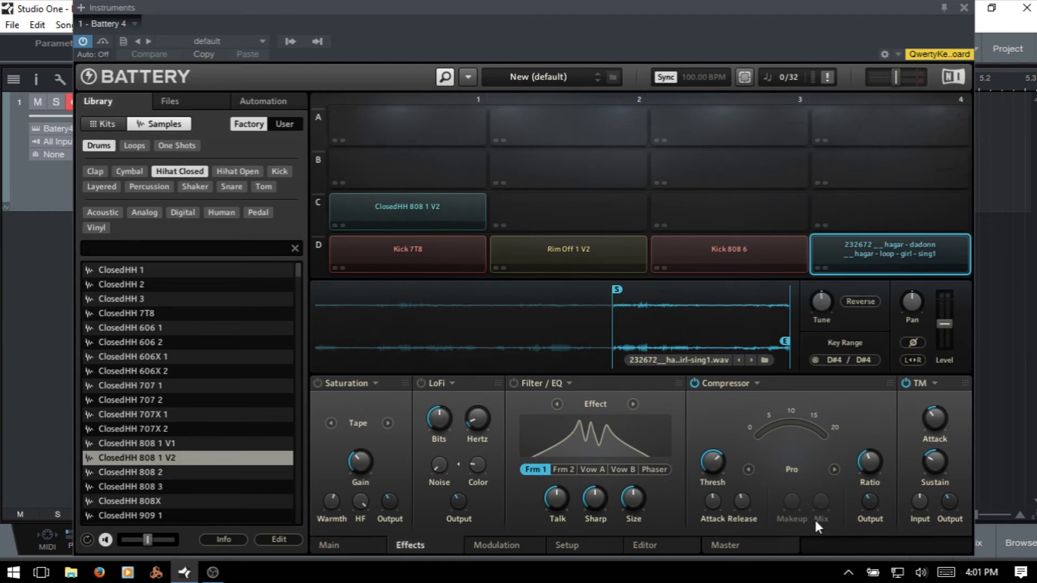
click(748, 470)
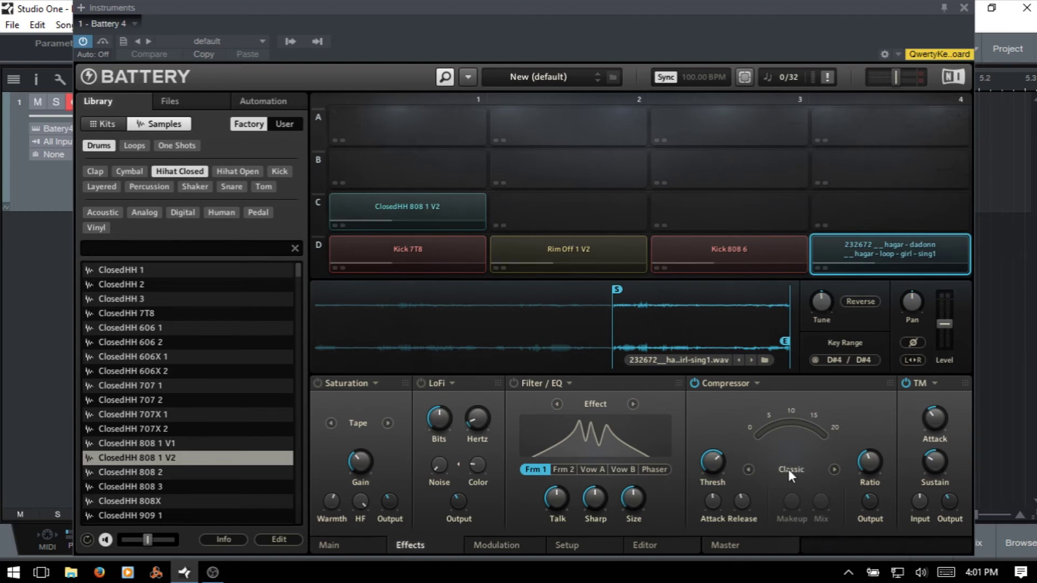
click(748, 469)
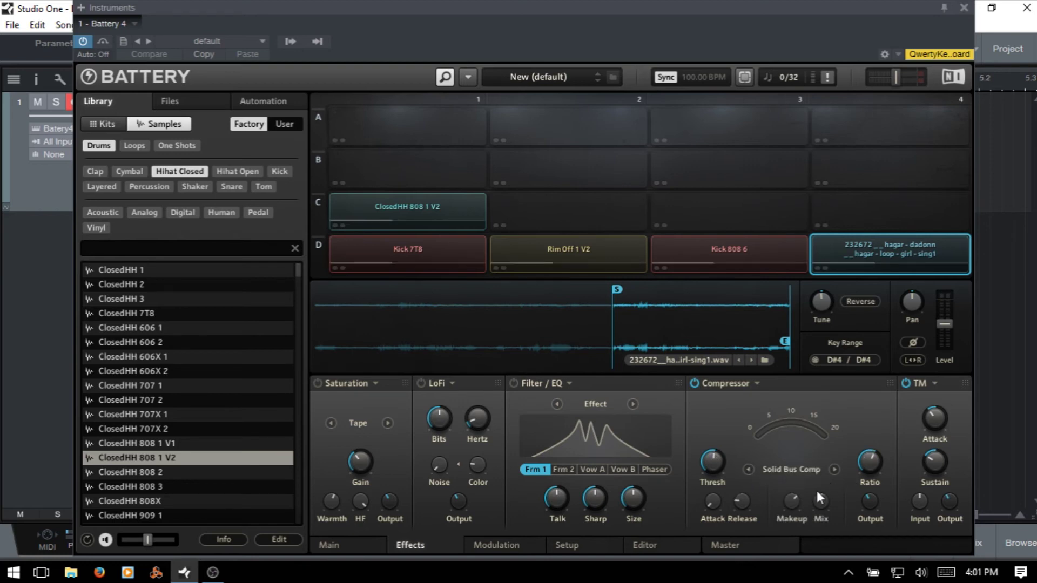
Step: Adjust the Solid Bus Comp's Thresh and try different Ratio settings, including 10
mouse_move(825, 509)
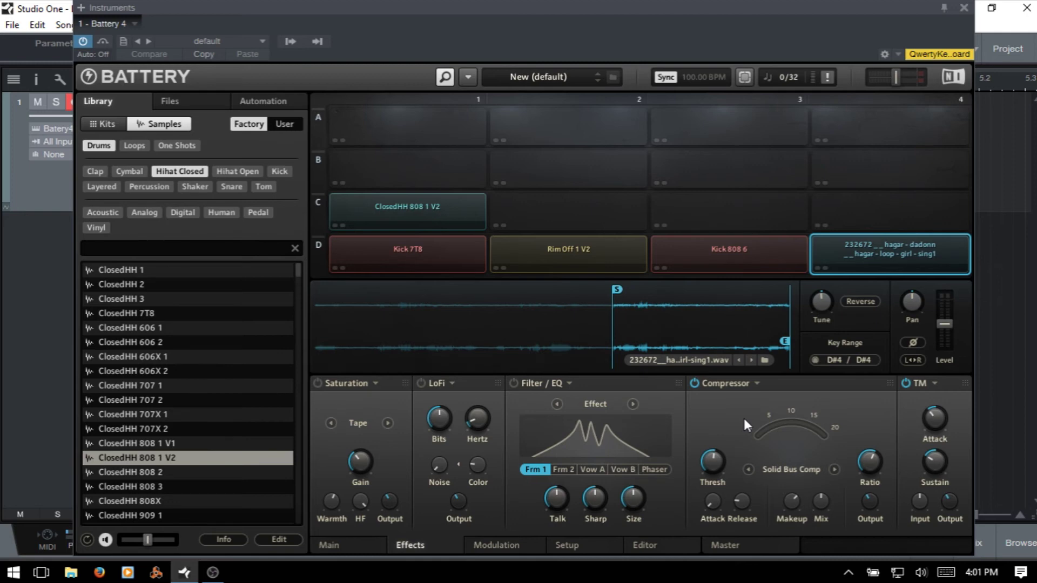
mouse_move(712, 460)
mouse_down()
mouse_move(721, 485)
mouse_move(724, 402)
mouse_move(725, 461)
mouse_up()
drag(871, 460, 874, 345)
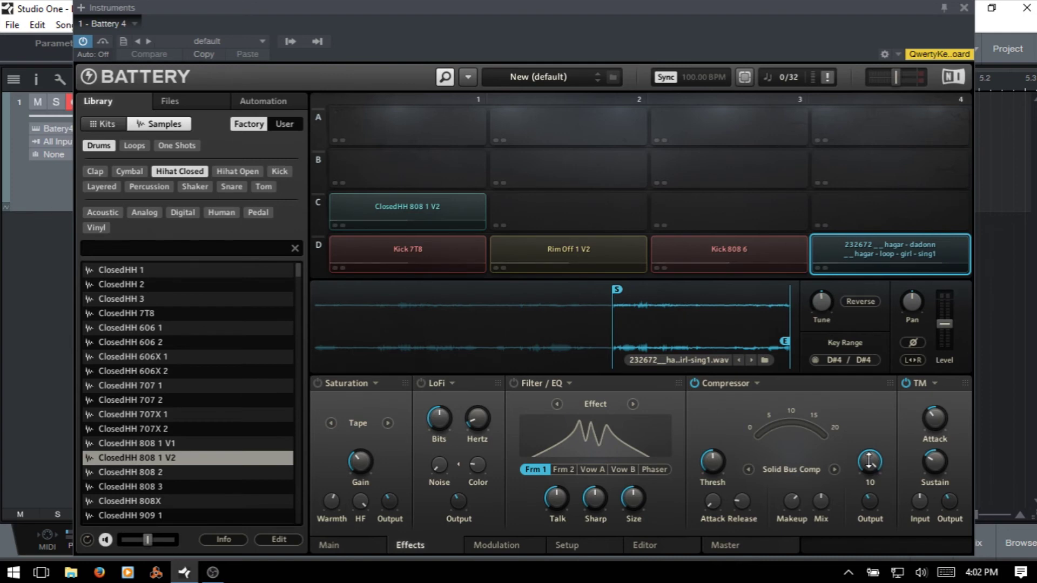
mouse_move(871, 461)
mouse_down()
mouse_move(868, 486)
mouse_move(890, 499)
mouse_move(888, 561)
mouse_move(880, 455)
mouse_up()
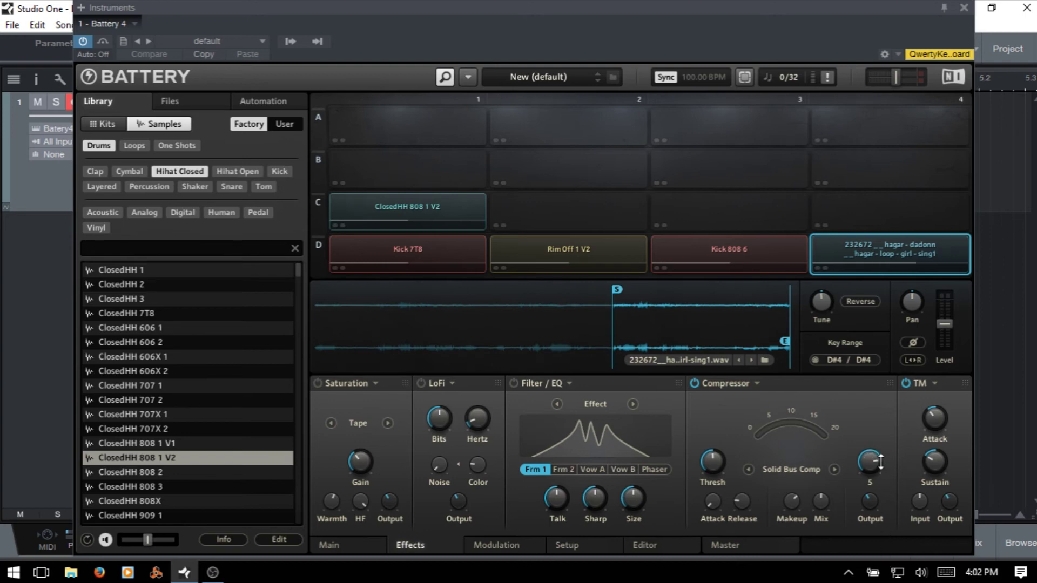
drag(879, 492, 875, 512)
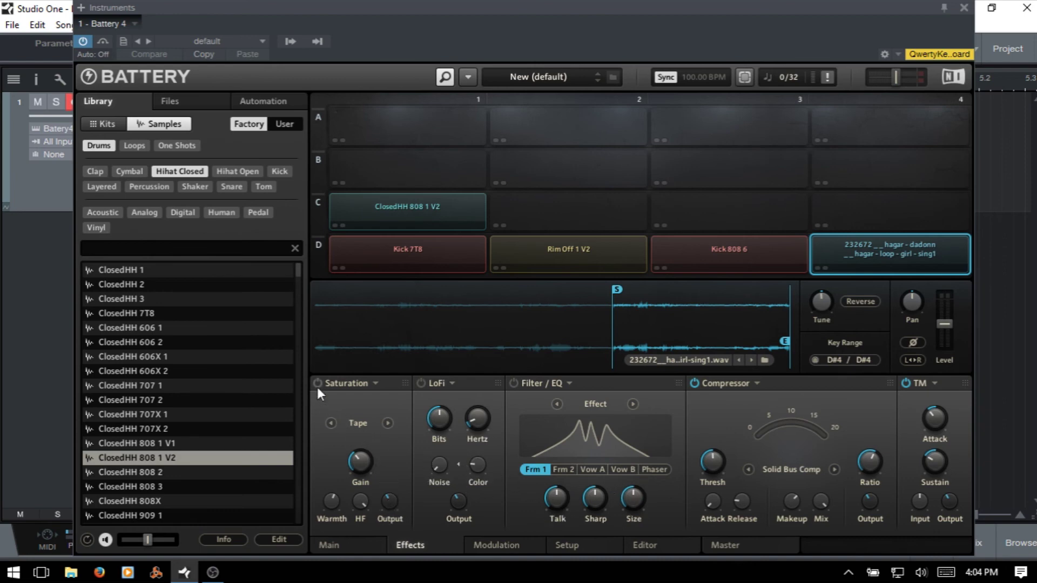
Step: View the TM effect's factory presets without loading one
mouse_move(458, 511)
click(934, 383)
mouse_move(900, 400)
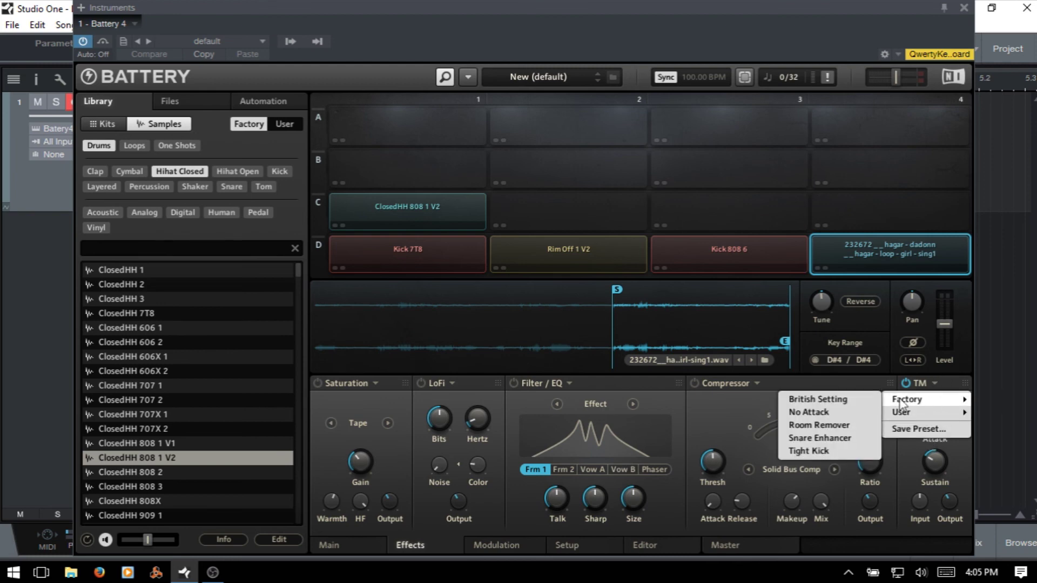
click(960, 458)
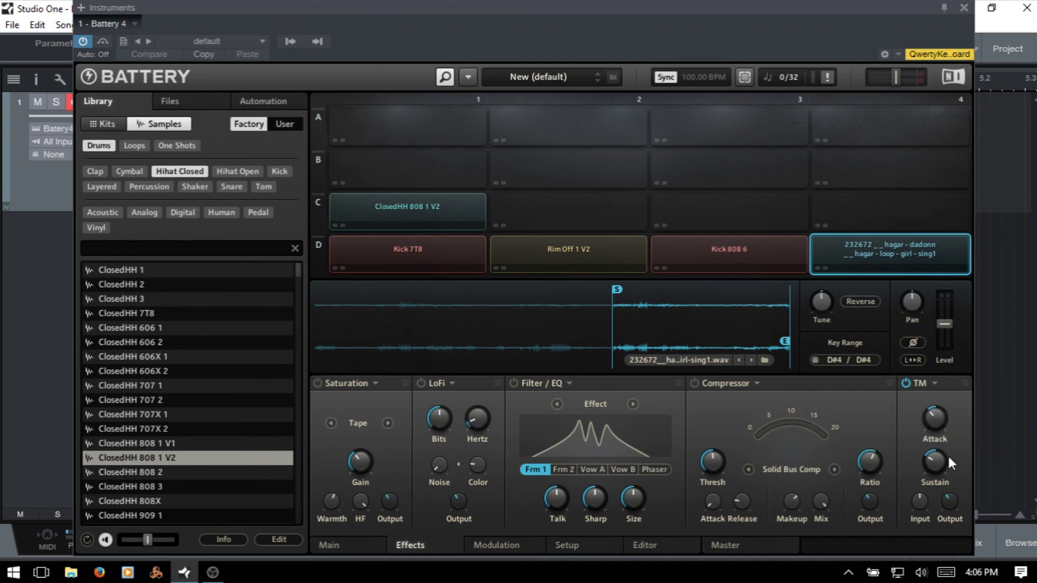
Step: During playback, turn TM off on the vocal cell and turn it on for the Rim Off 1 V2 cell
key(space)
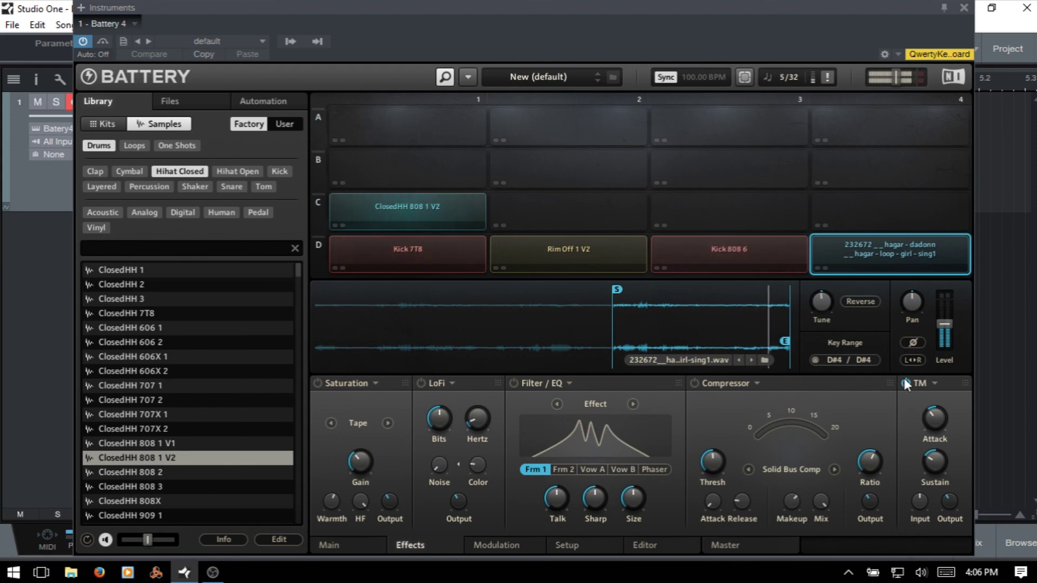
click(905, 383)
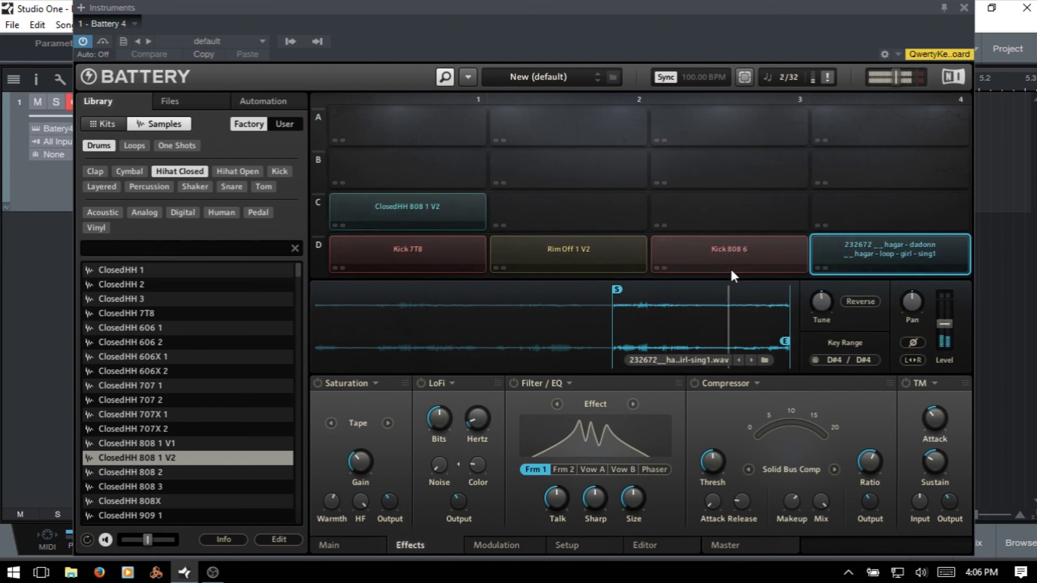
click(566, 254)
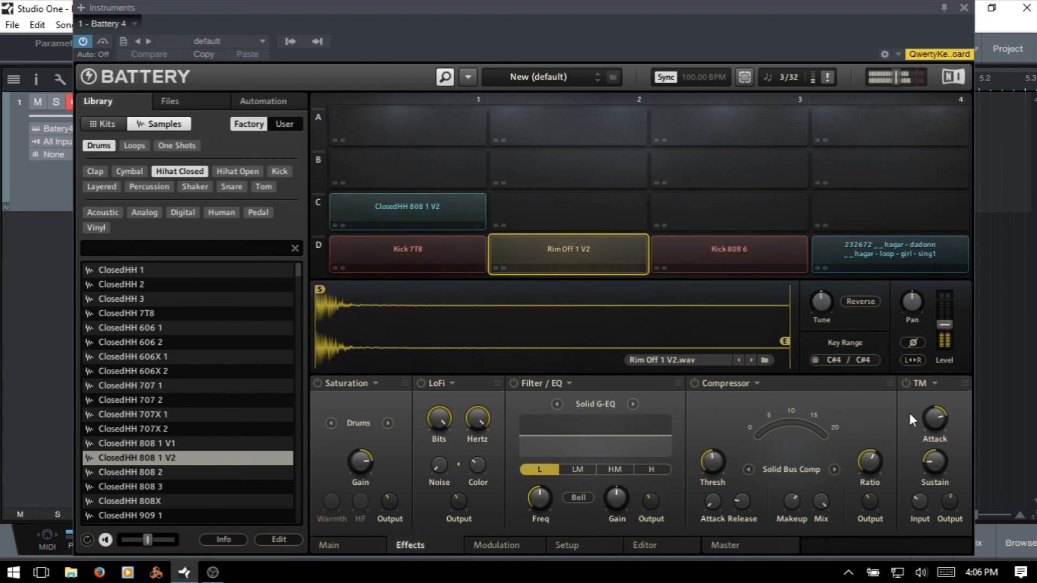
click(905, 381)
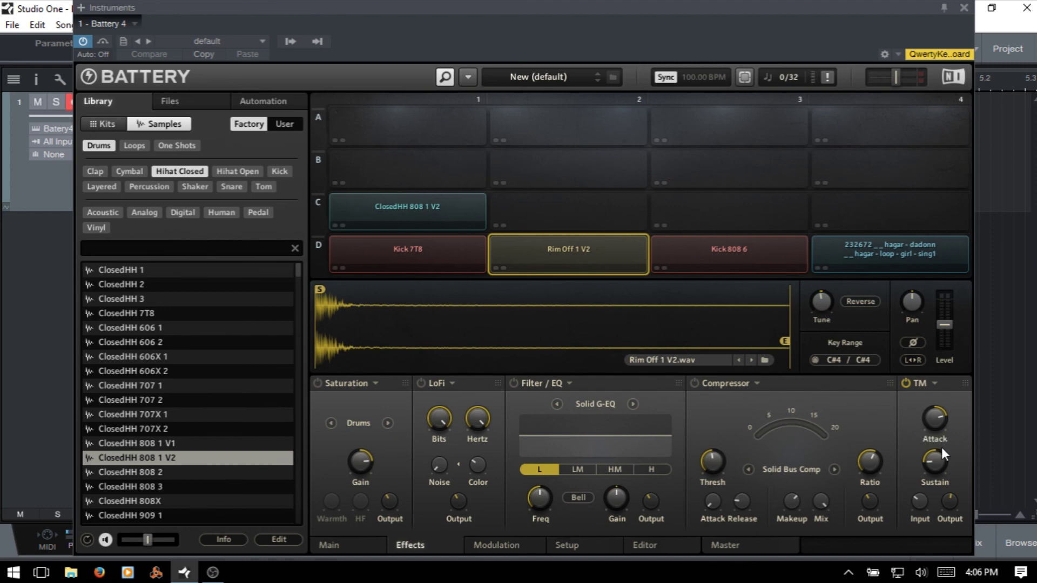
Step: Sweep the Rim Off 1 V2 cell's TM Attack down to -81% and raise it to 43% while auditioning
mouse_move(941, 448)
drag(937, 419, 943, 519)
mouse_move(938, 419)
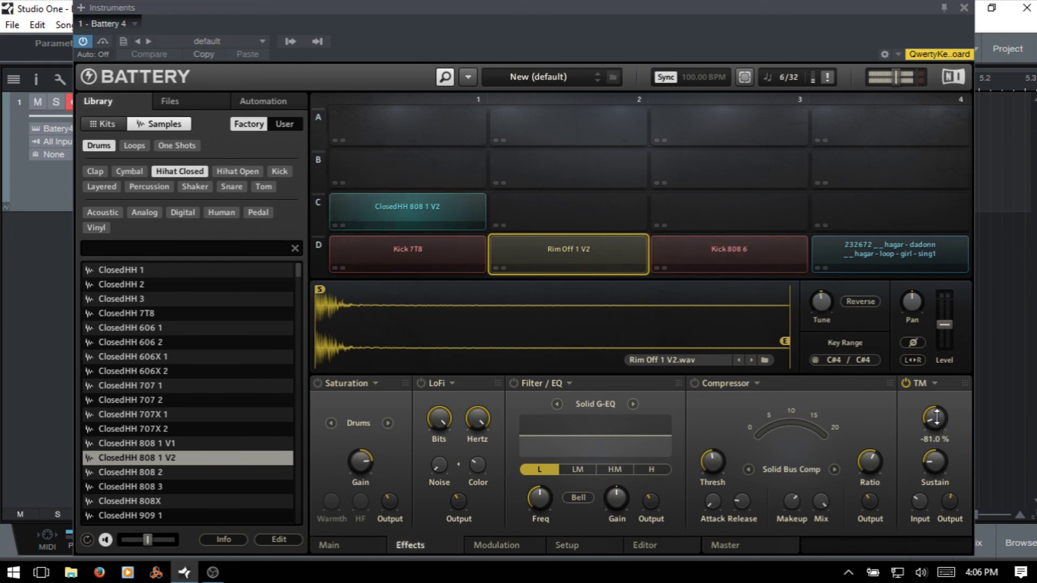
drag(936, 418, 951, 325)
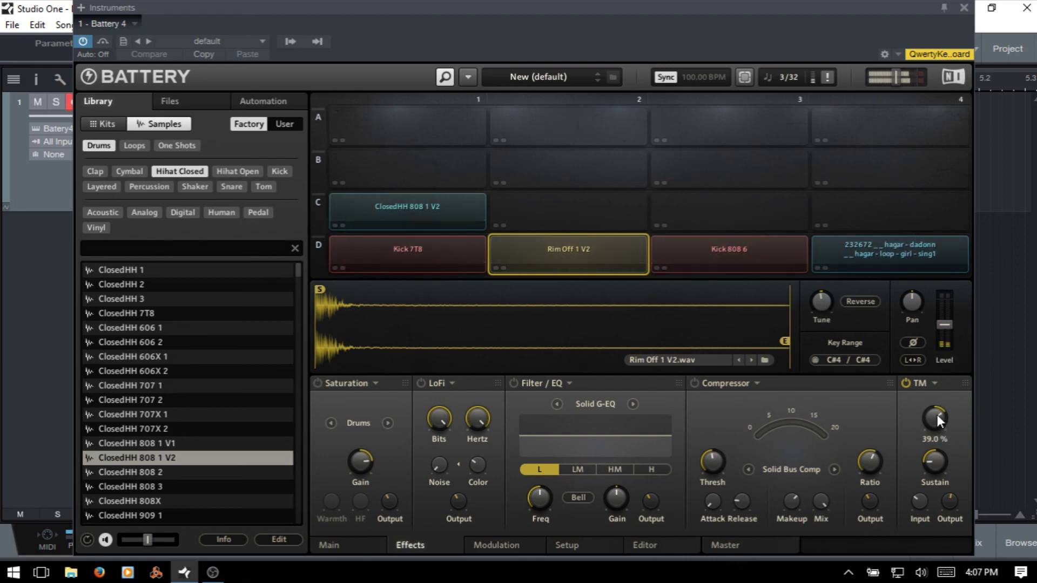
drag(938, 414, 937, 411)
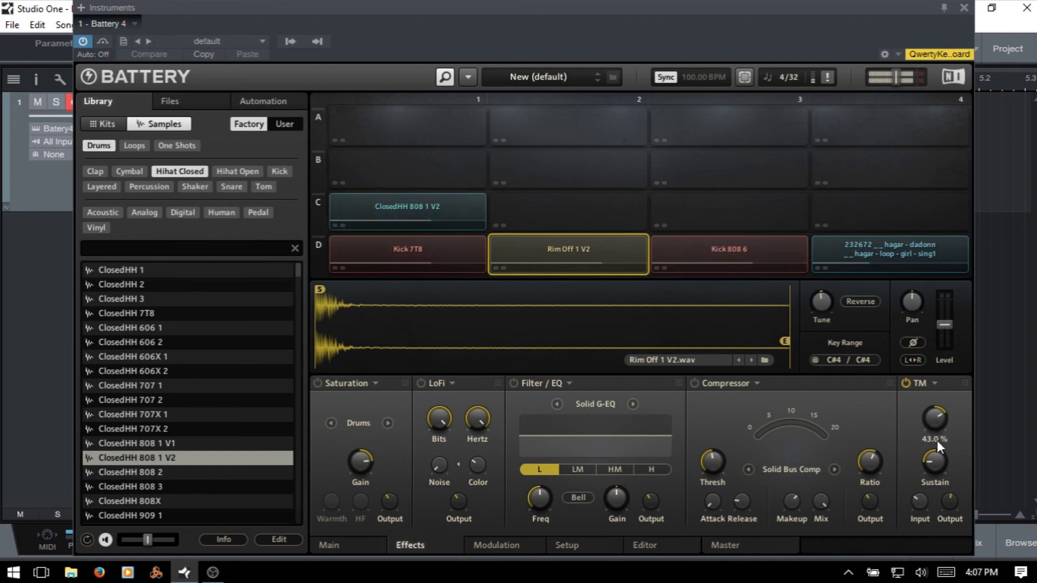
Step: Sweep the Rim Off 1 V2 cell's TM Sustain up to 79% and 100%, lower it again and touch up Attack while auditioning
drag(935, 451, 946, 349)
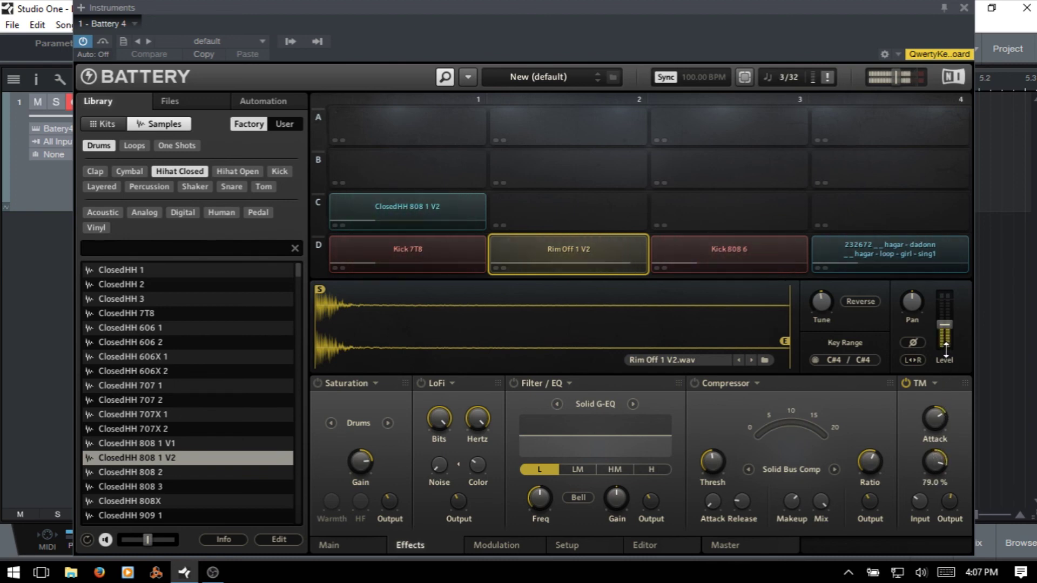
drag(934, 463, 937, 437)
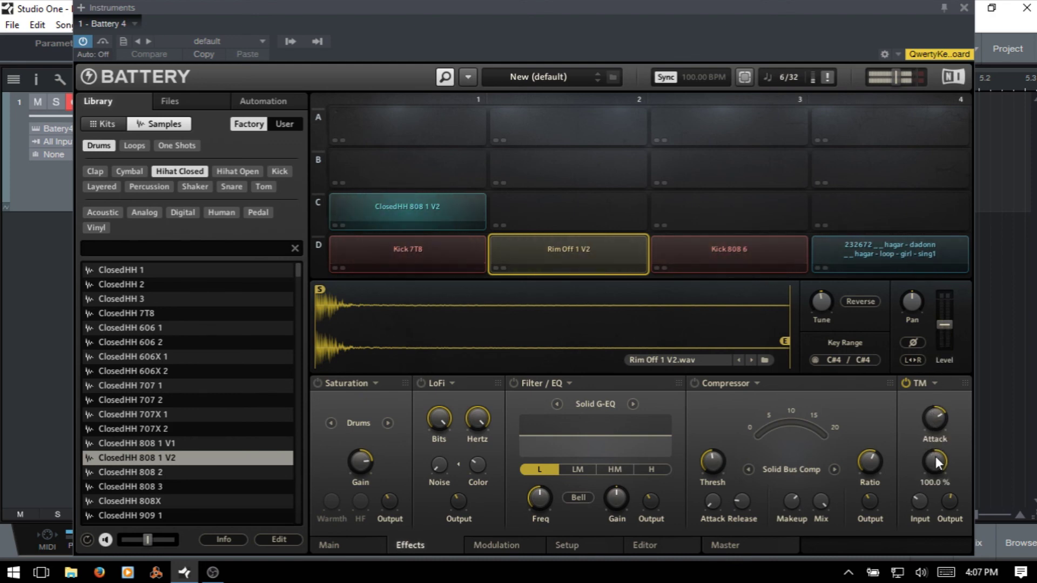
drag(938, 462, 936, 508)
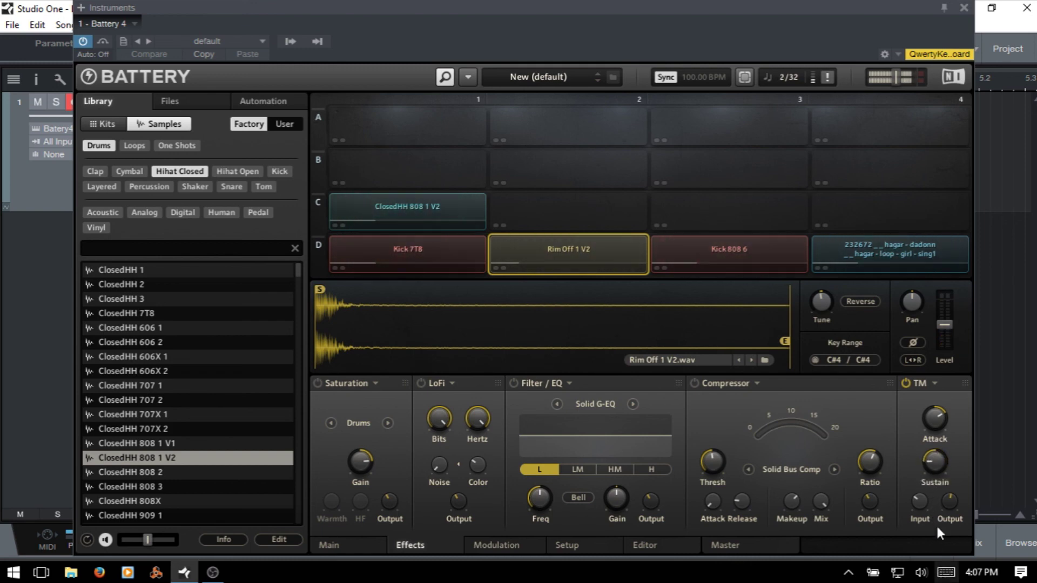
mouse_move(938, 420)
mouse_down()
mouse_move(935, 400)
mouse_move(935, 416)
mouse_up()
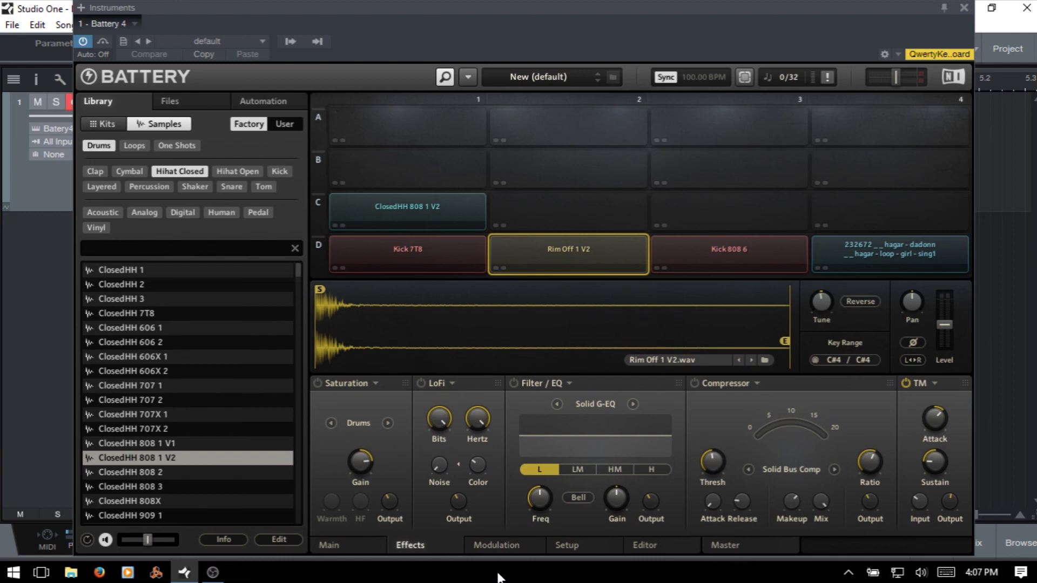
Step: View the Rim Off 1 V2 cell's modulation, setup and sample editor pages, and examine the master buses, Reverb and Delay
click(497, 546)
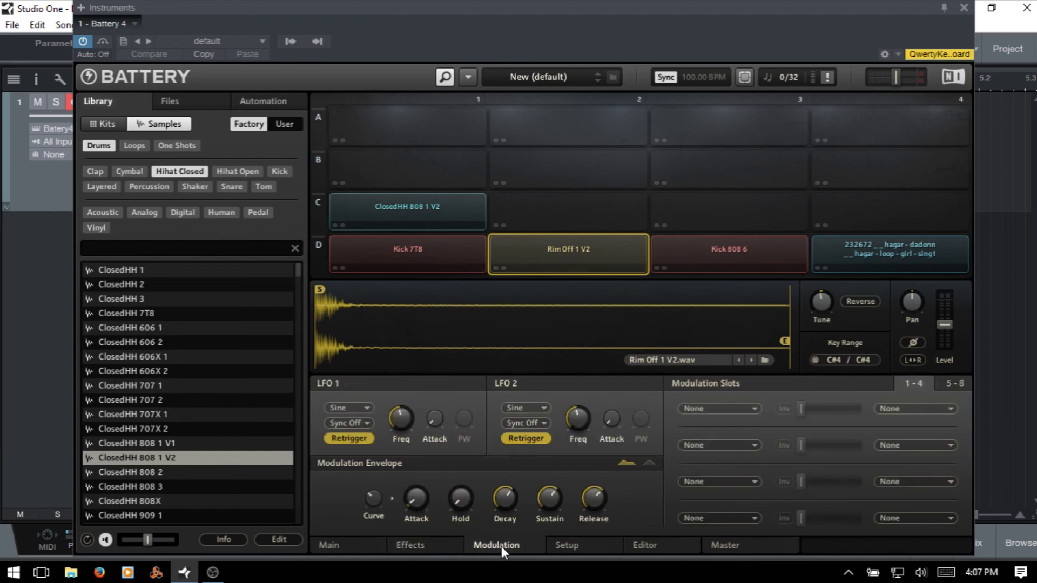
click(575, 547)
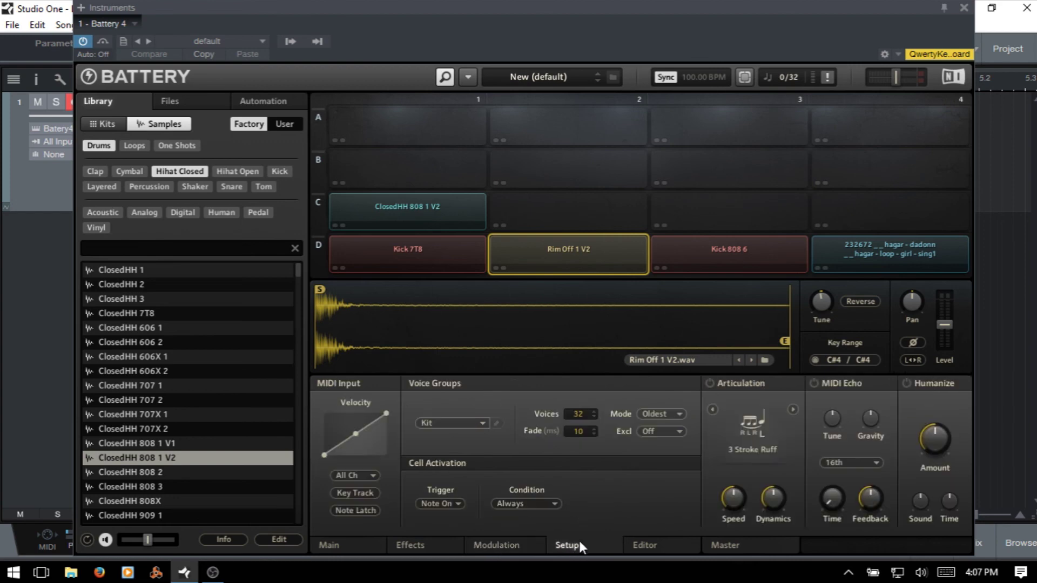
click(652, 544)
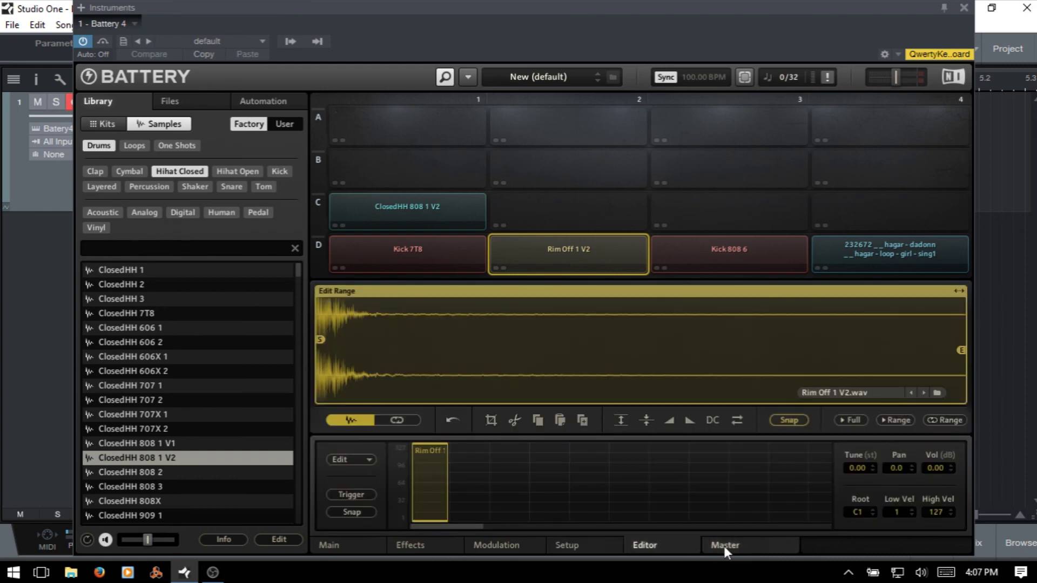
click(738, 544)
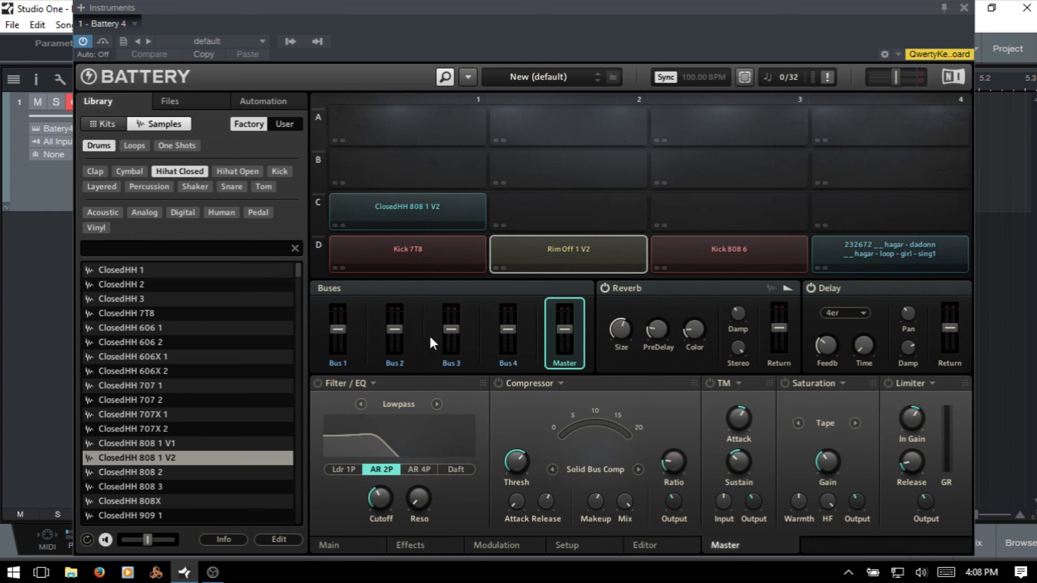
mouse_move(691, 338)
mouse_move(870, 360)
Step: Go back through the editor, setup and modulation pages to the Rim Off 1 V2 cell's effects
click(654, 544)
click(578, 542)
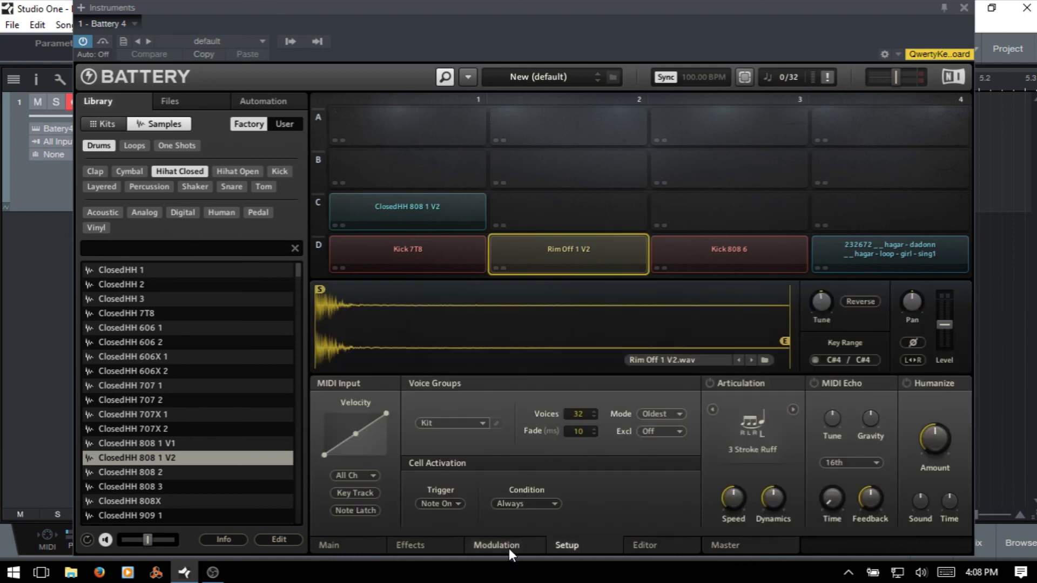
click(495, 546)
click(416, 546)
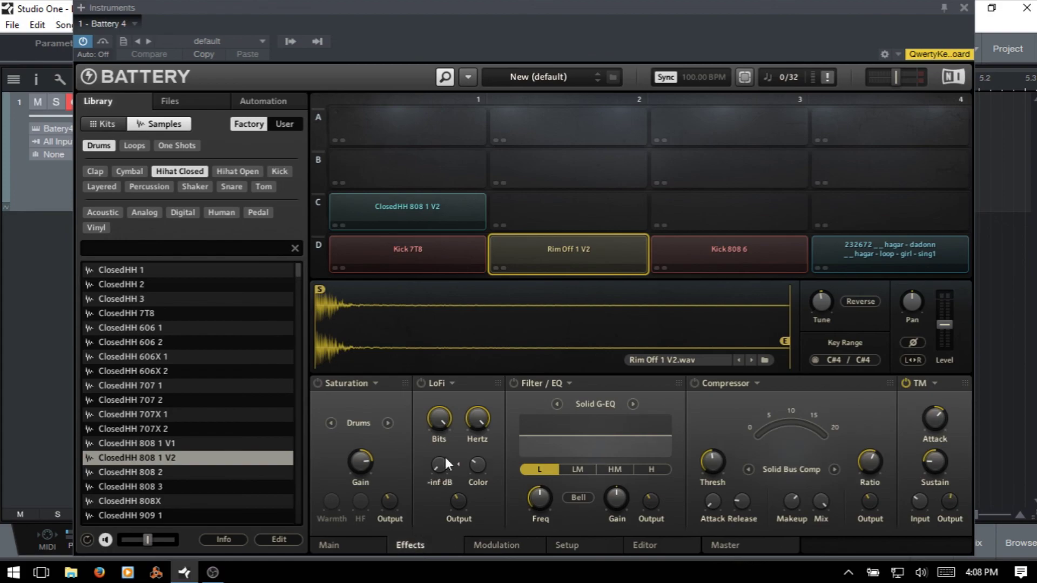